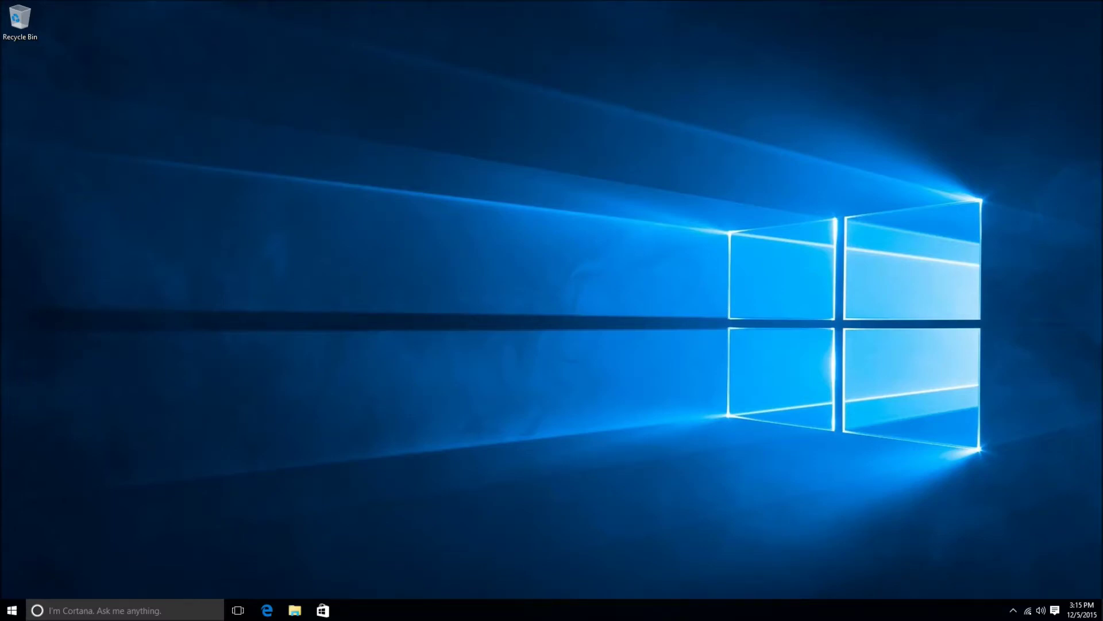
Open the Windows 10 Start menu from the taskbar Start button.
left_click(12, 609)
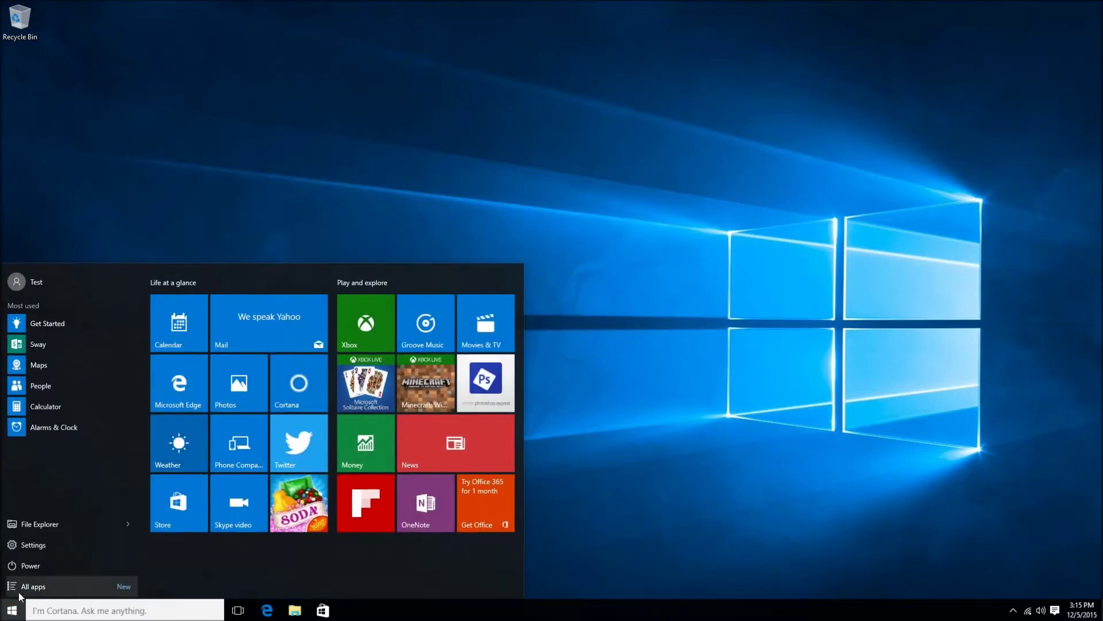
Restart the PC and select USB Device in the Boot Device Menu.
left_click(29, 569)
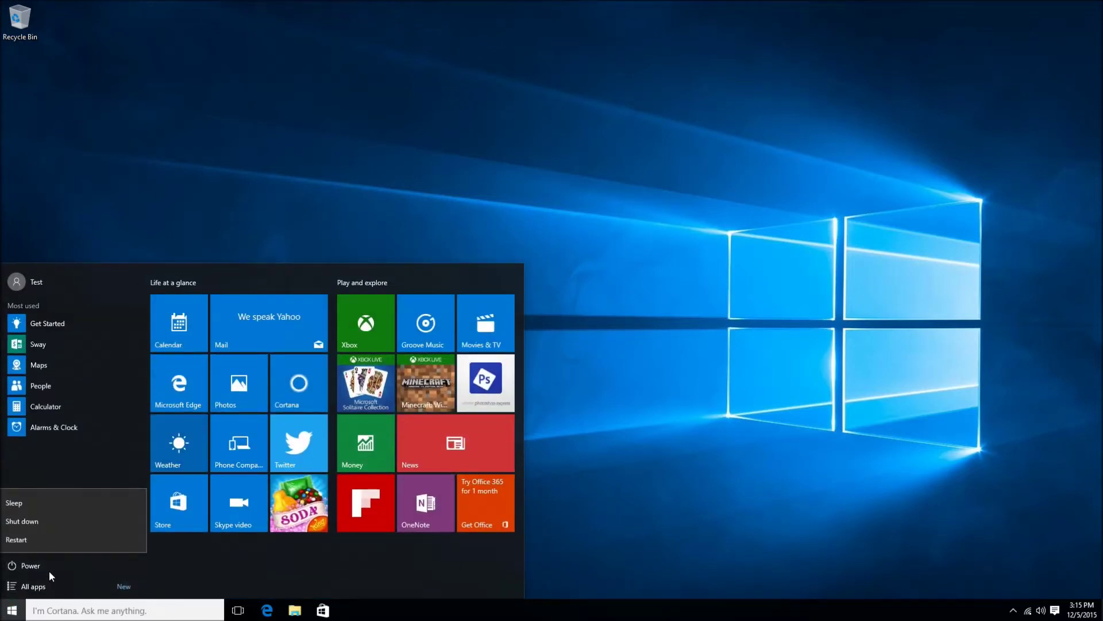
left_click(56, 532)
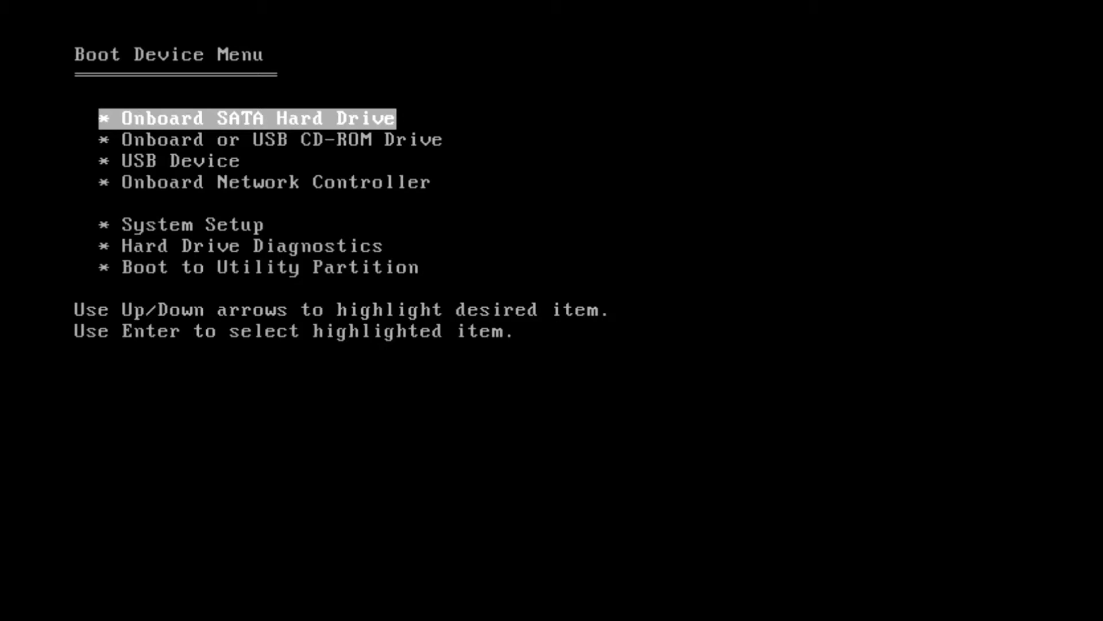
key("Down")
key("Down")
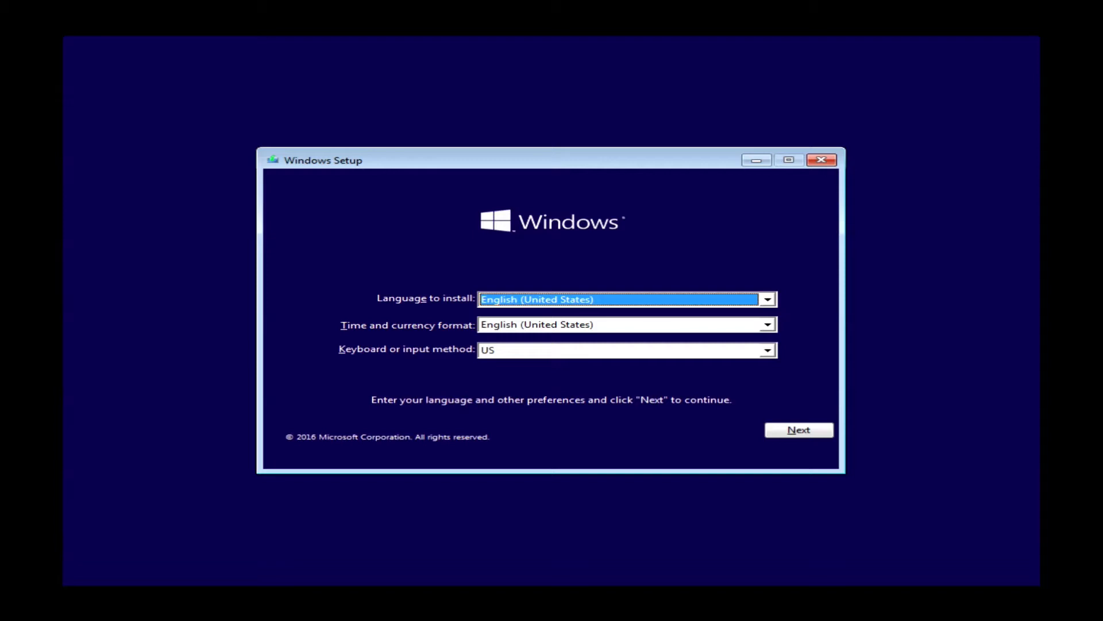
Keep English (United States) language and format with the US keyboard, and continue.
left_click(817, 433)
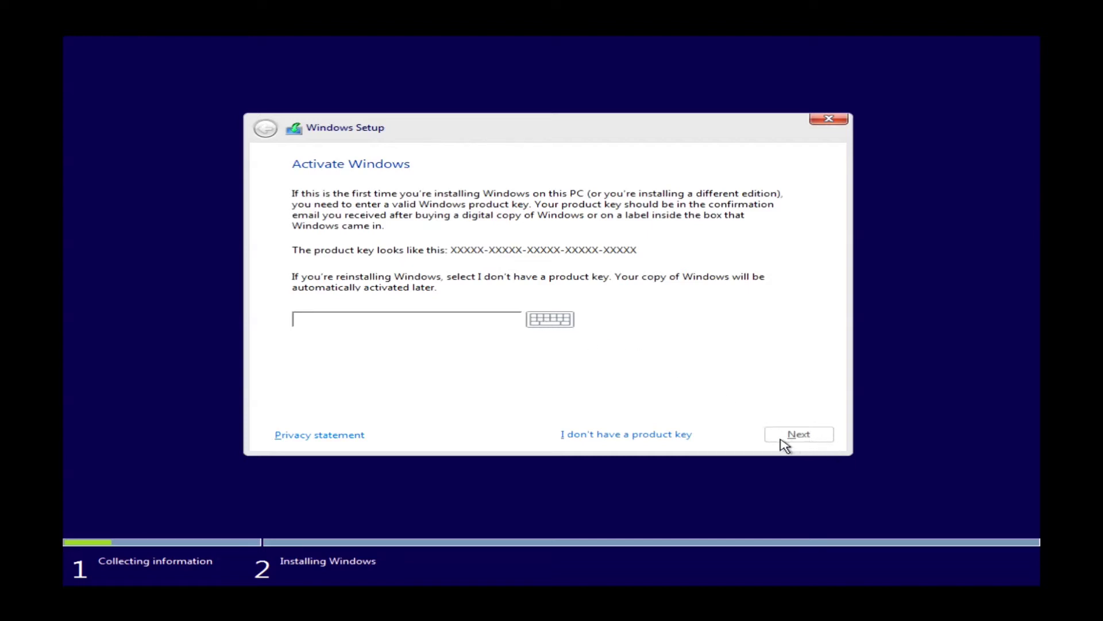
Skip activation by choosing 'I don't have a product key'.
left_click(620, 437)
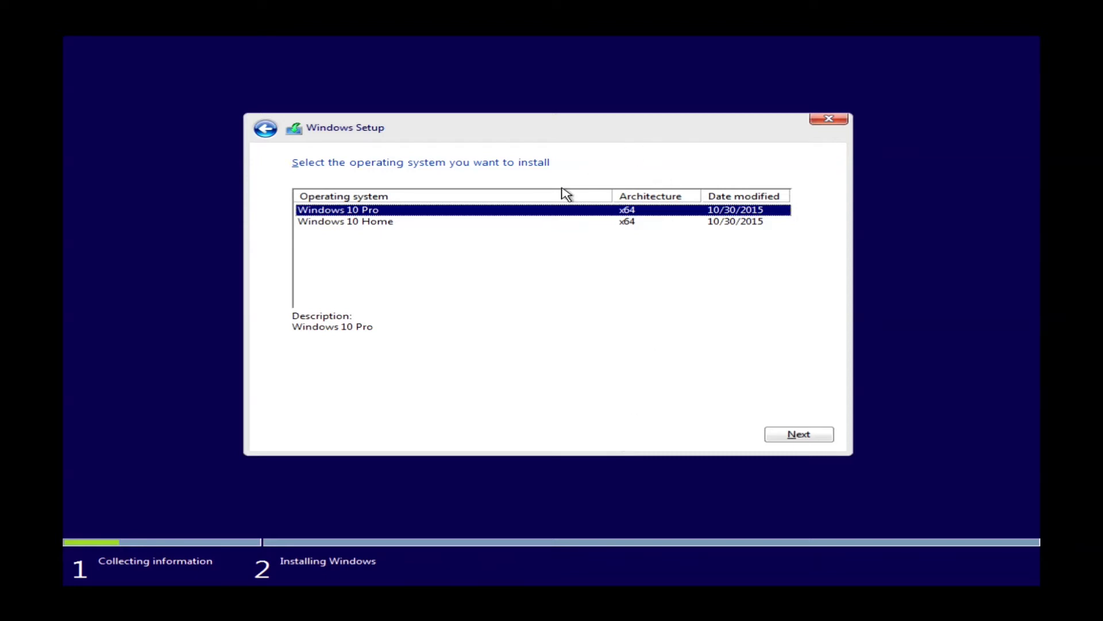
Select Windows 10 Home x64 from the edition list and proceed.
left_click(634, 228)
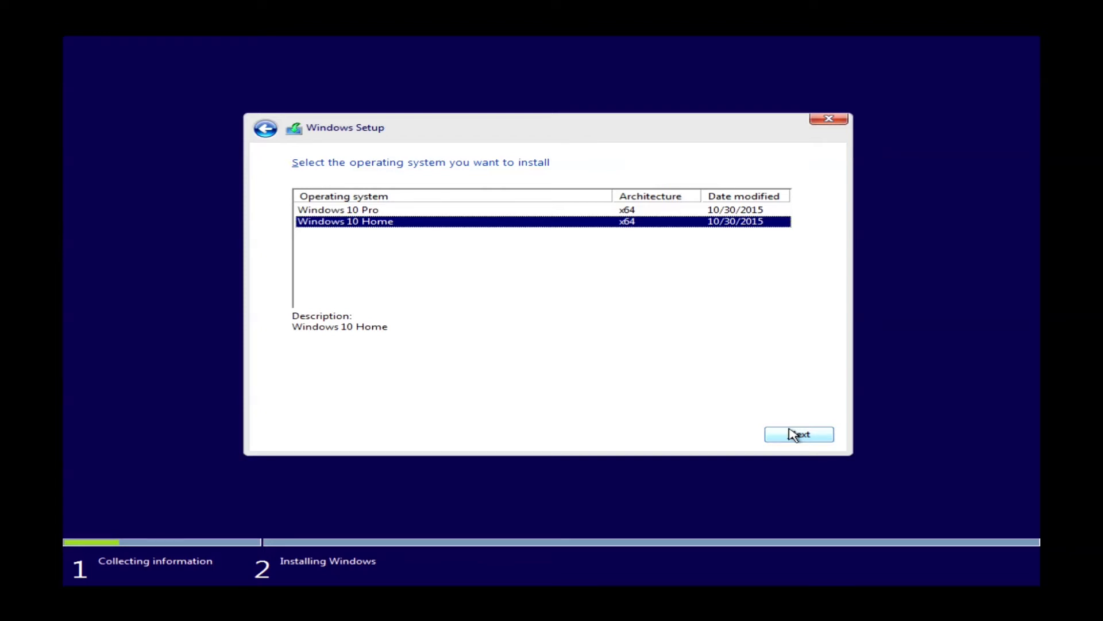
left_click(794, 435)
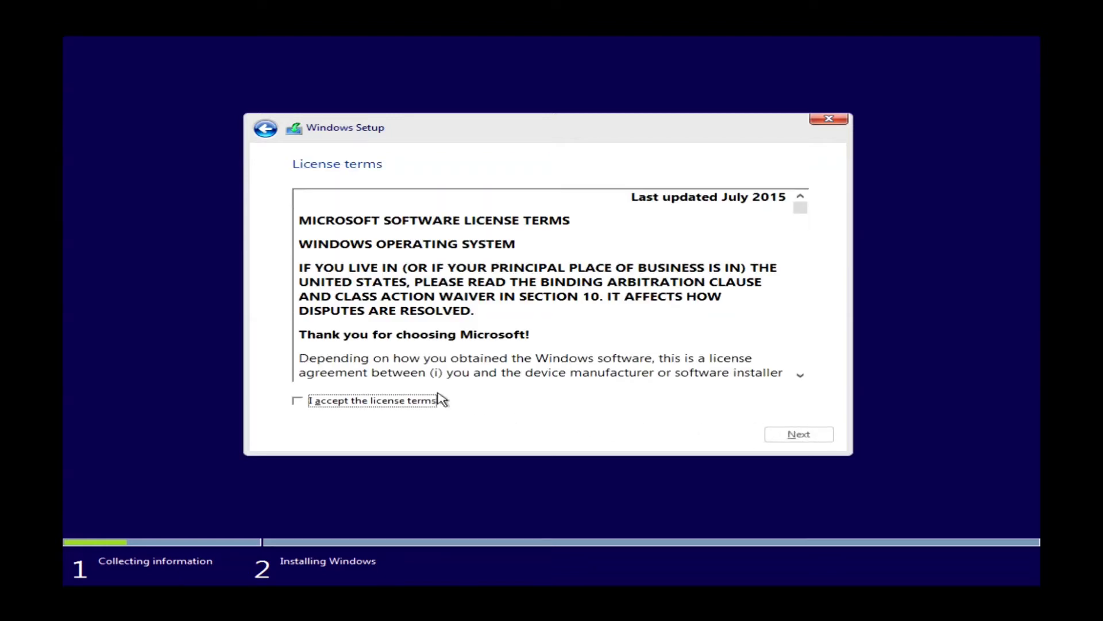
Accept the license terms and choose 'Custom: Install Windows only (advanced)'.
left_click(298, 401)
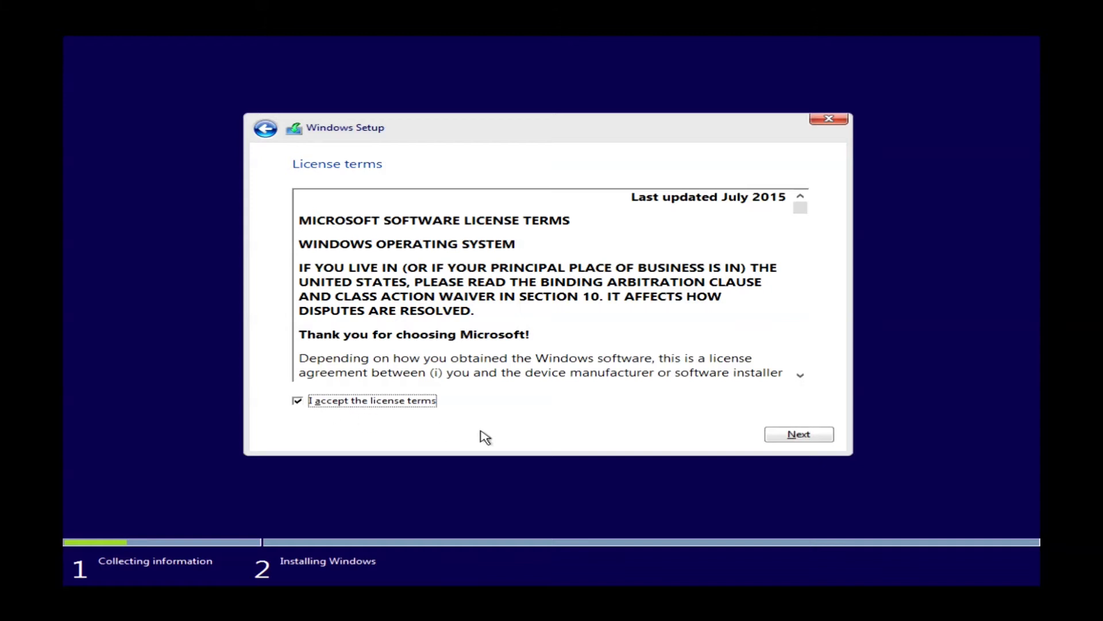
left_click(799, 436)
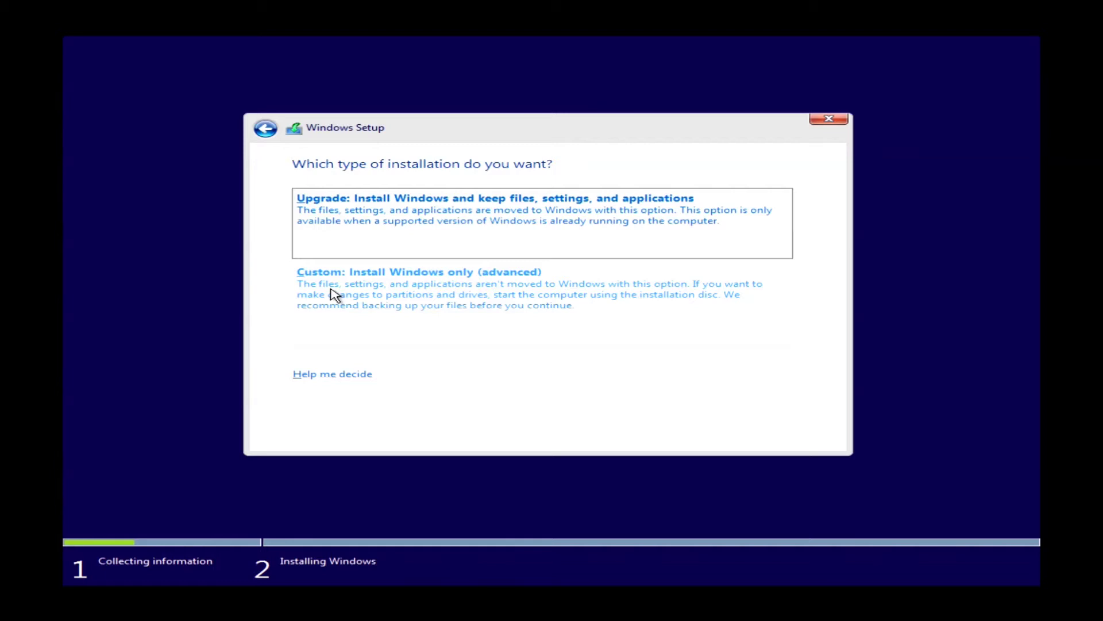
left_click(335, 294)
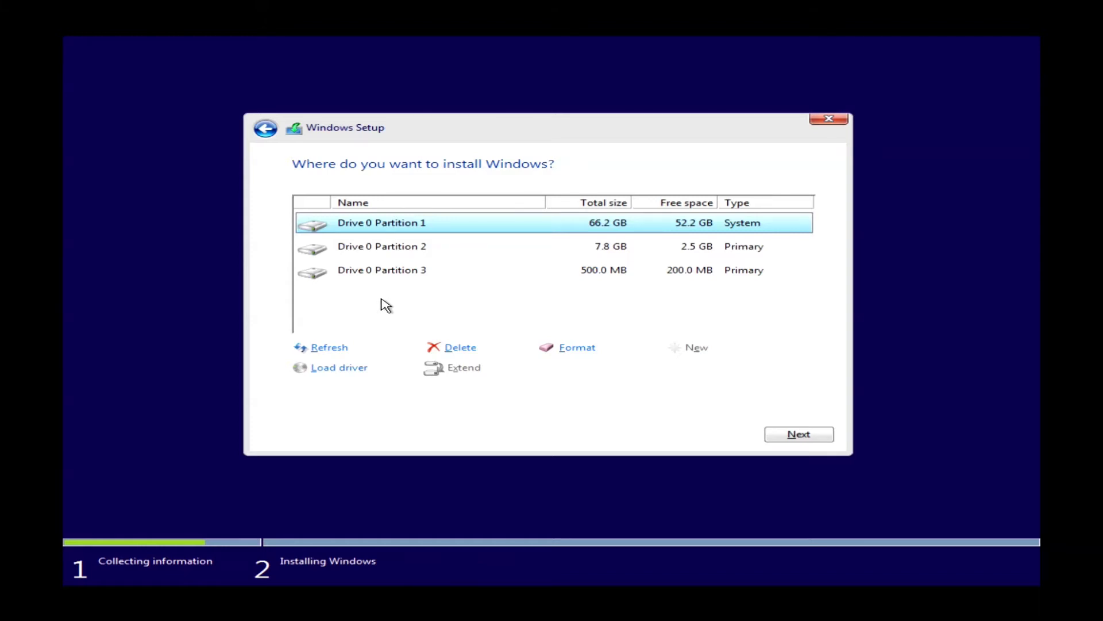
Delete Drive 0 partitions 3, 2 and the system partition, then install onto the 74.5 GB unallocated space.
left_click(401, 271)
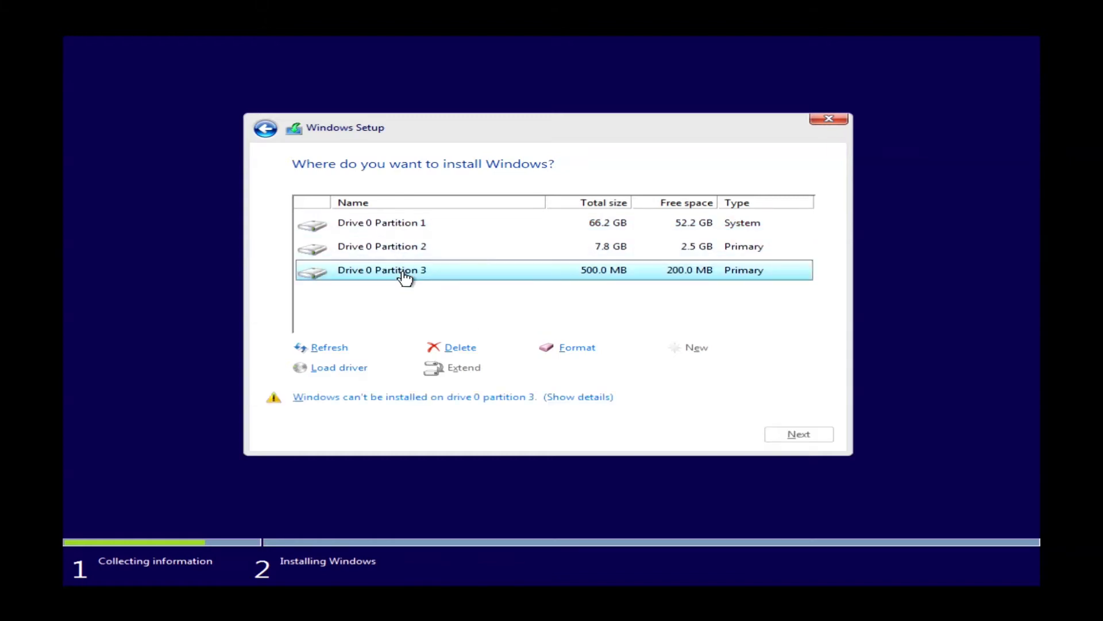
left_click(468, 347)
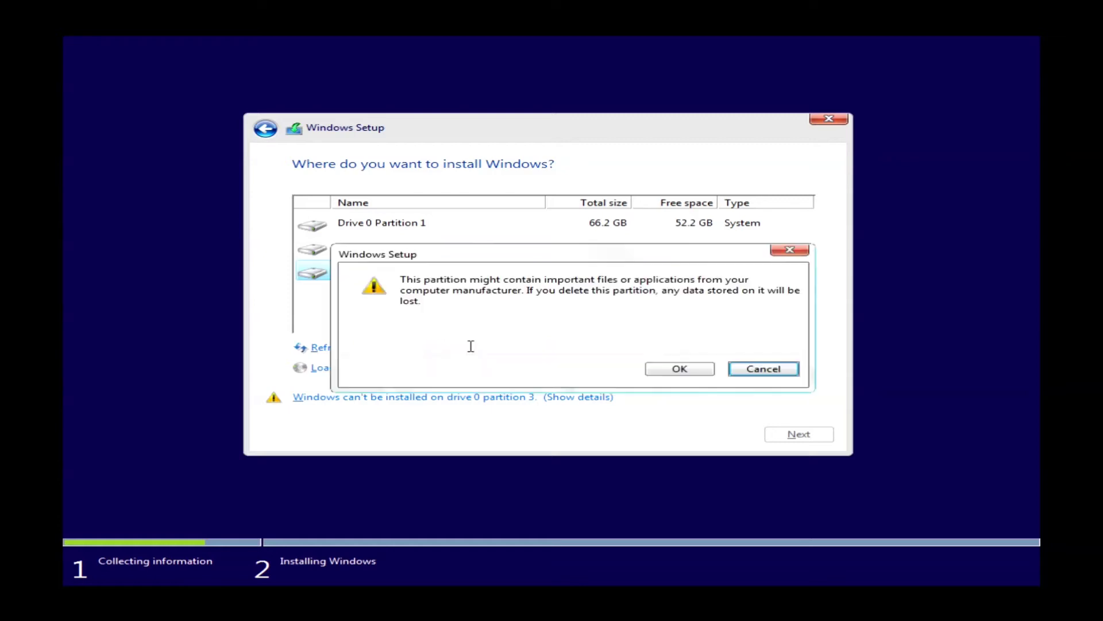
left_click(679, 368)
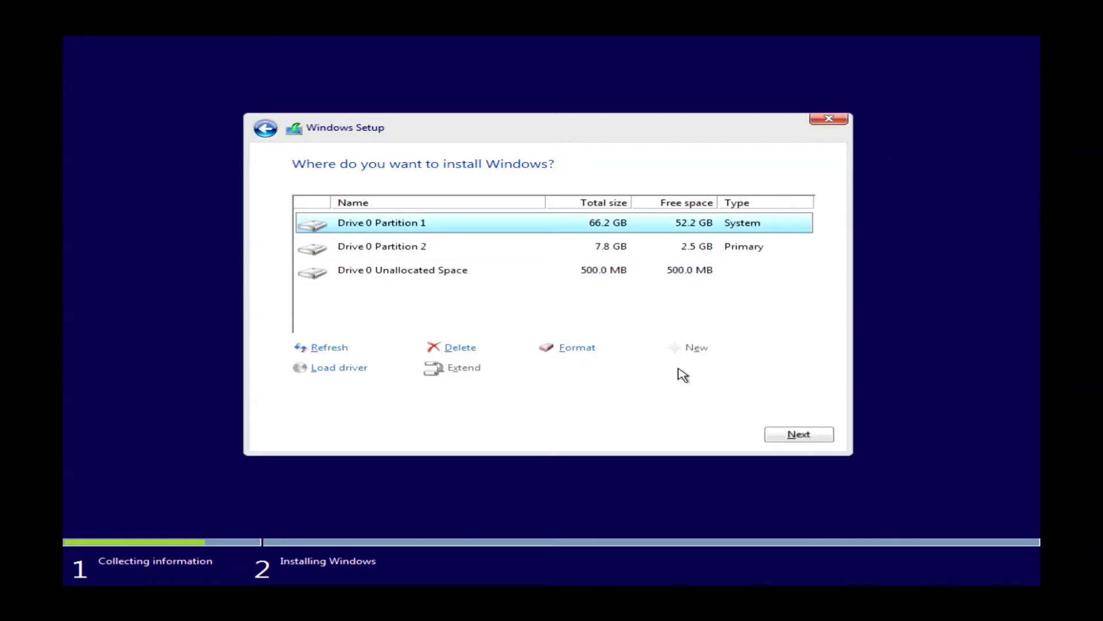
left_click(598, 253)
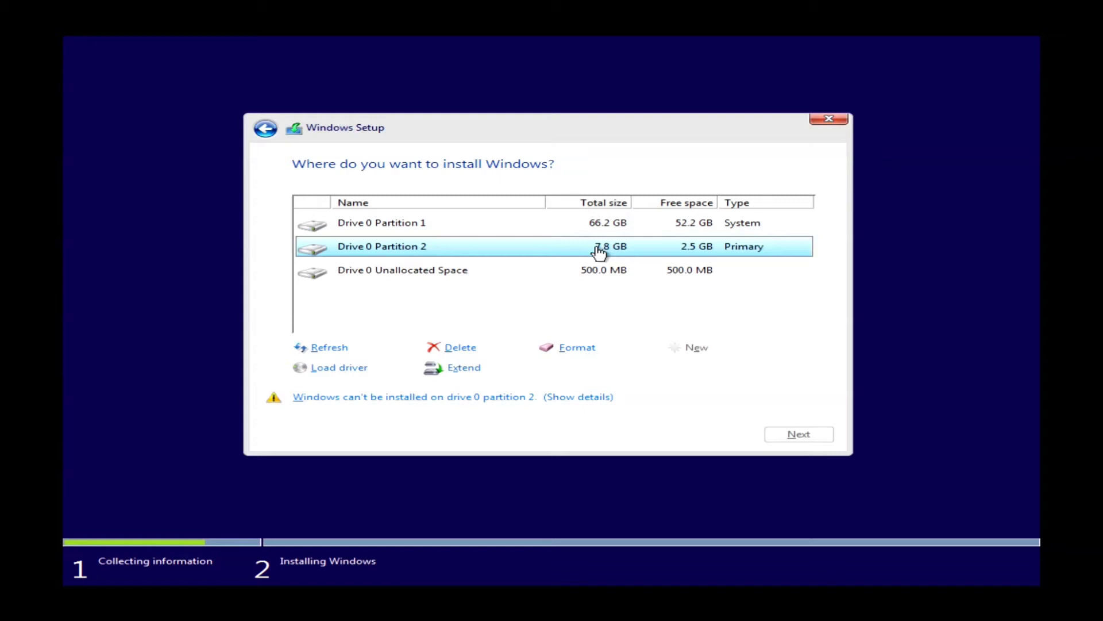
left_click(468, 352)
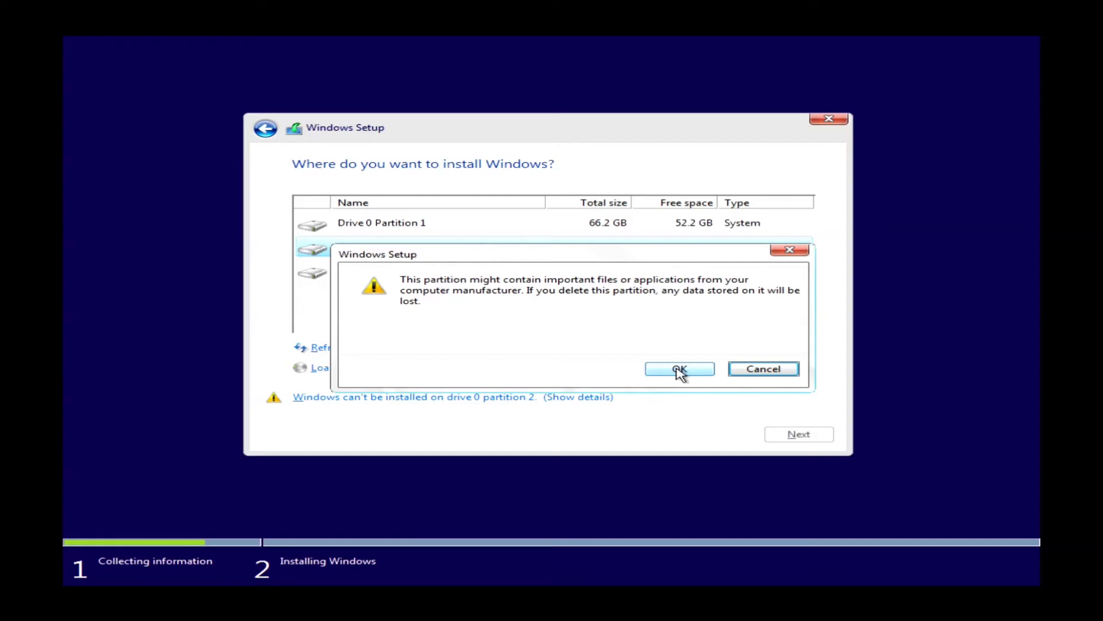
left_click(681, 373)
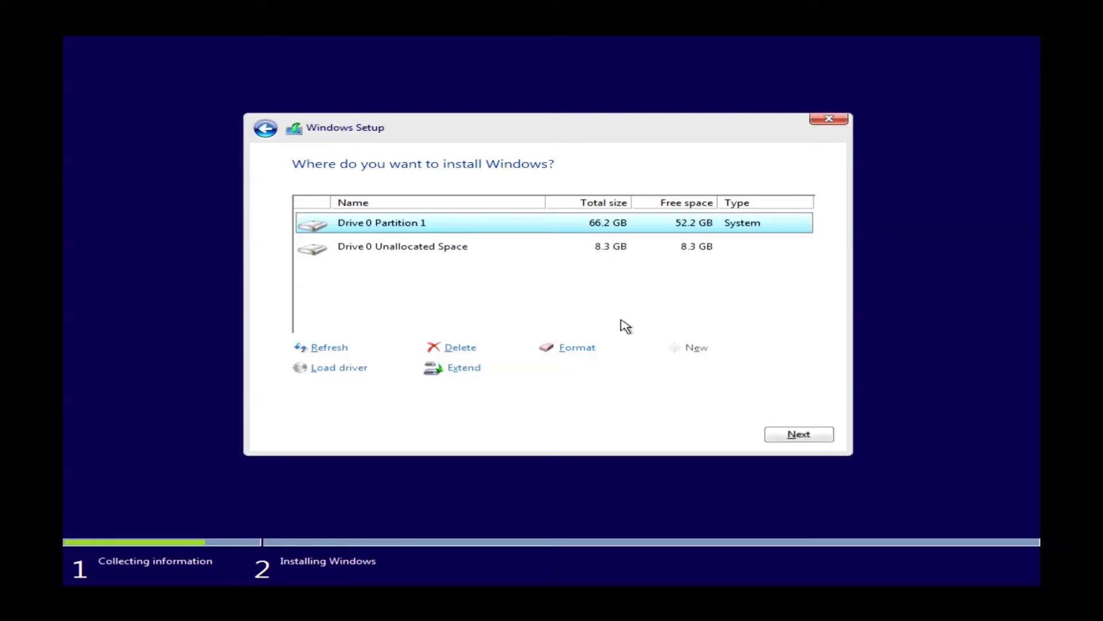
left_click(458, 348)
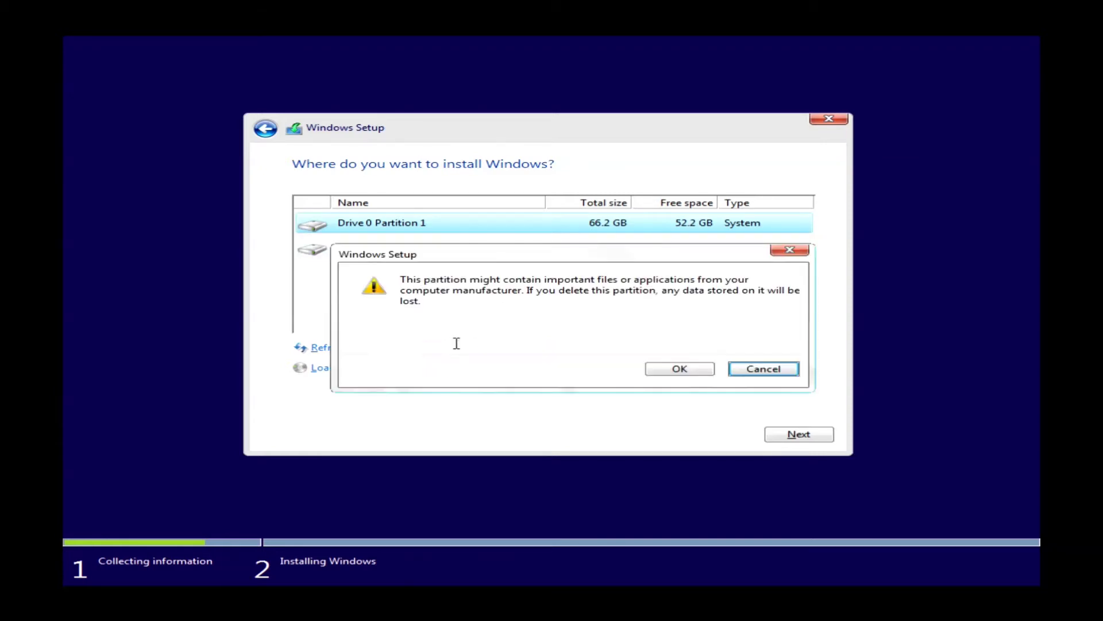
left_click(688, 371)
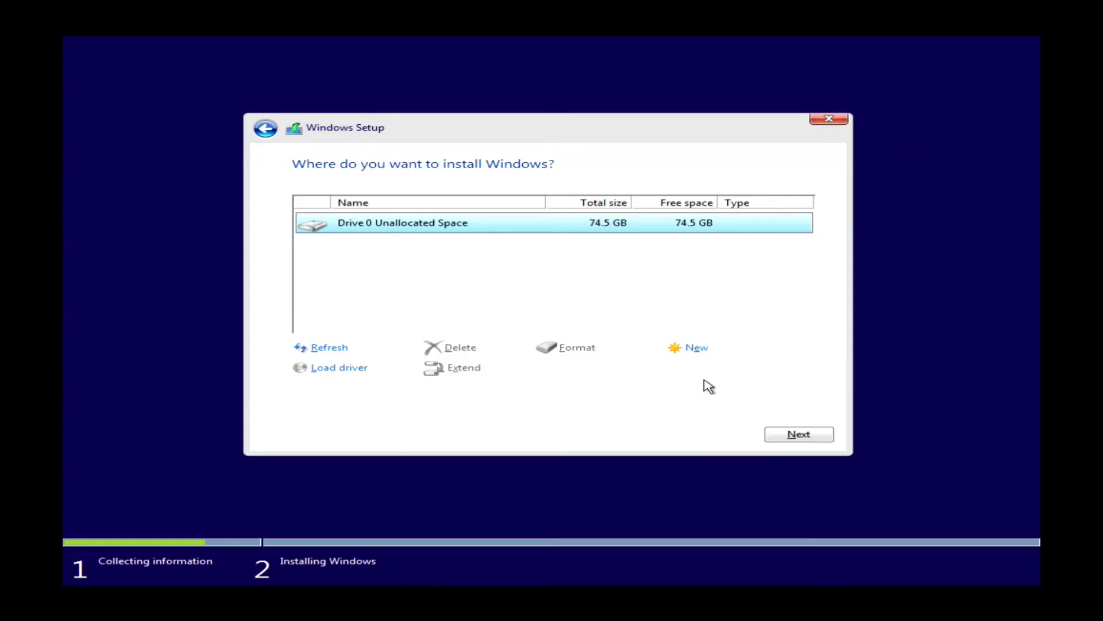
left_click(799, 435)
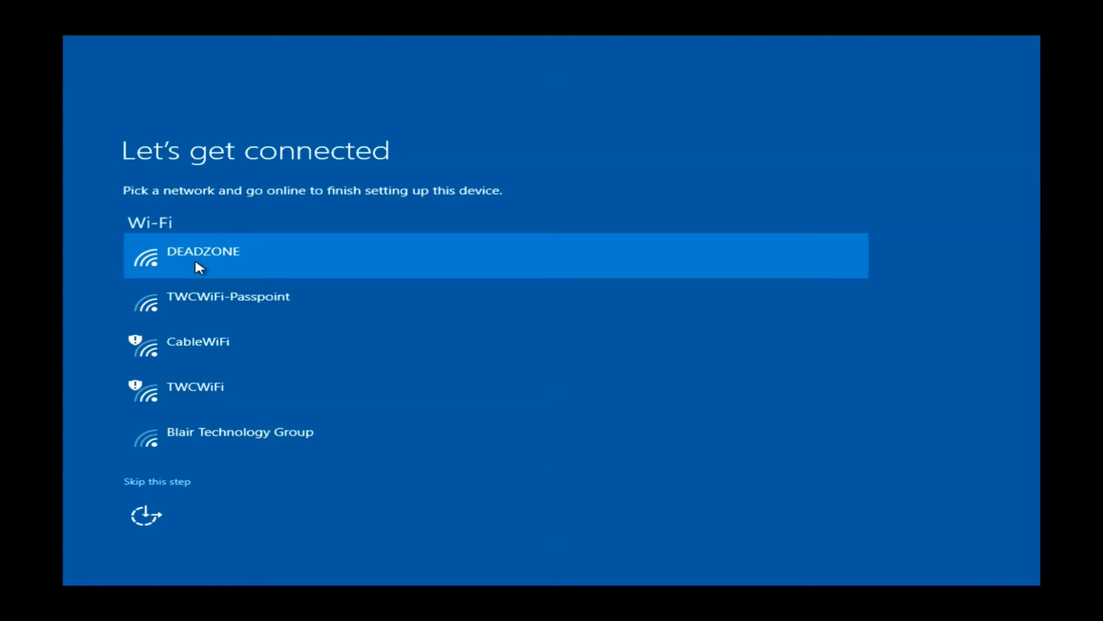
Join the DEADZONE Wi-Fi network by entering its network security key.
left_click(196, 262)
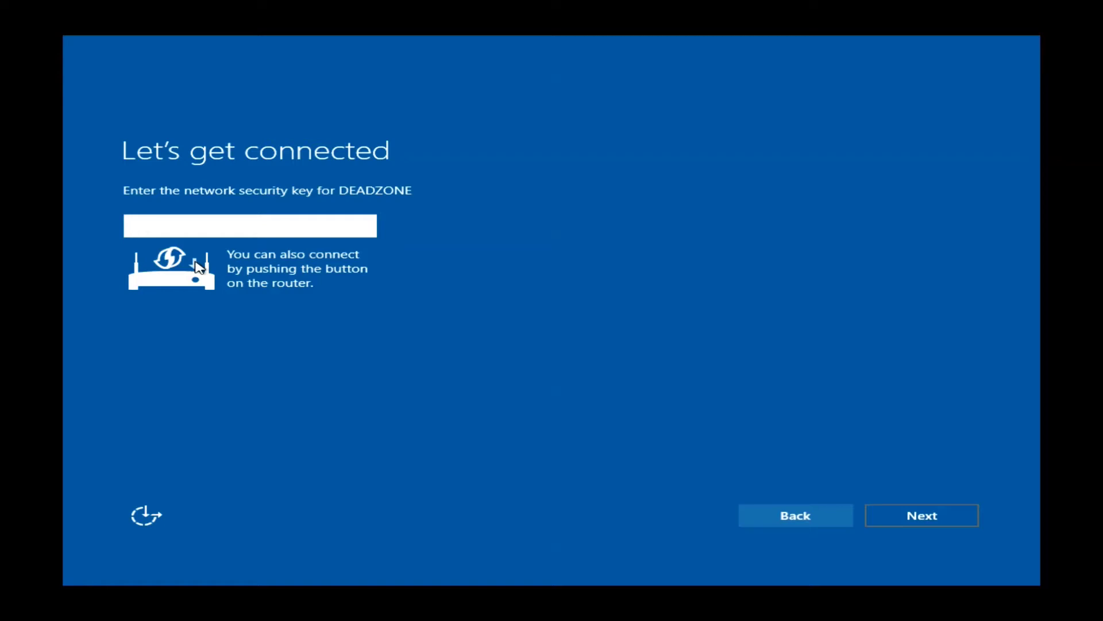
type("a")
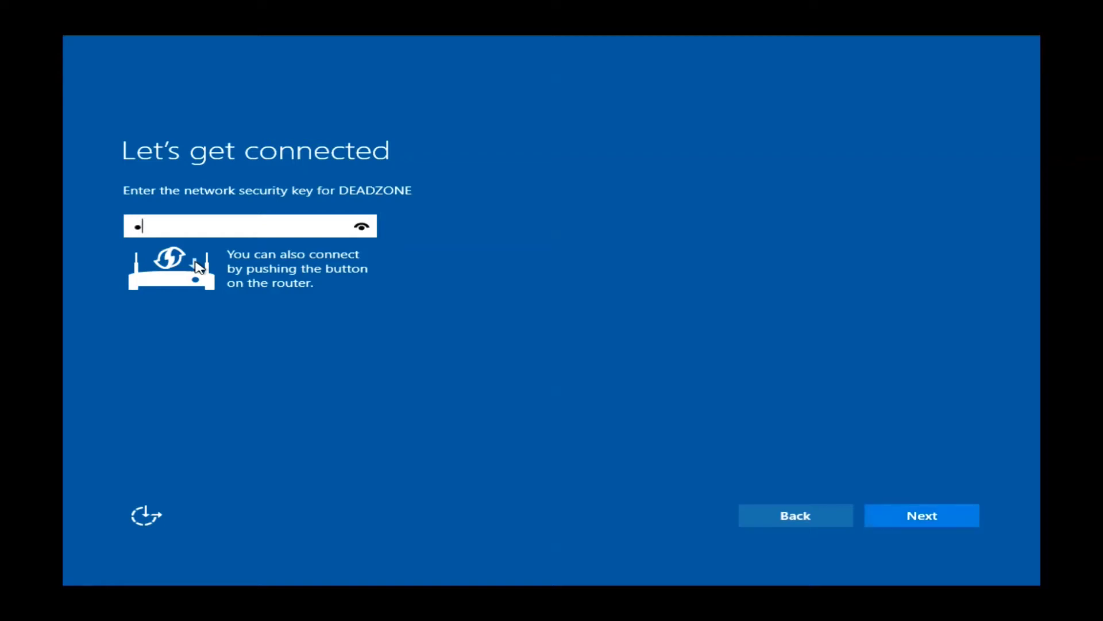
type("aaaaaaaaa")
key("Return")
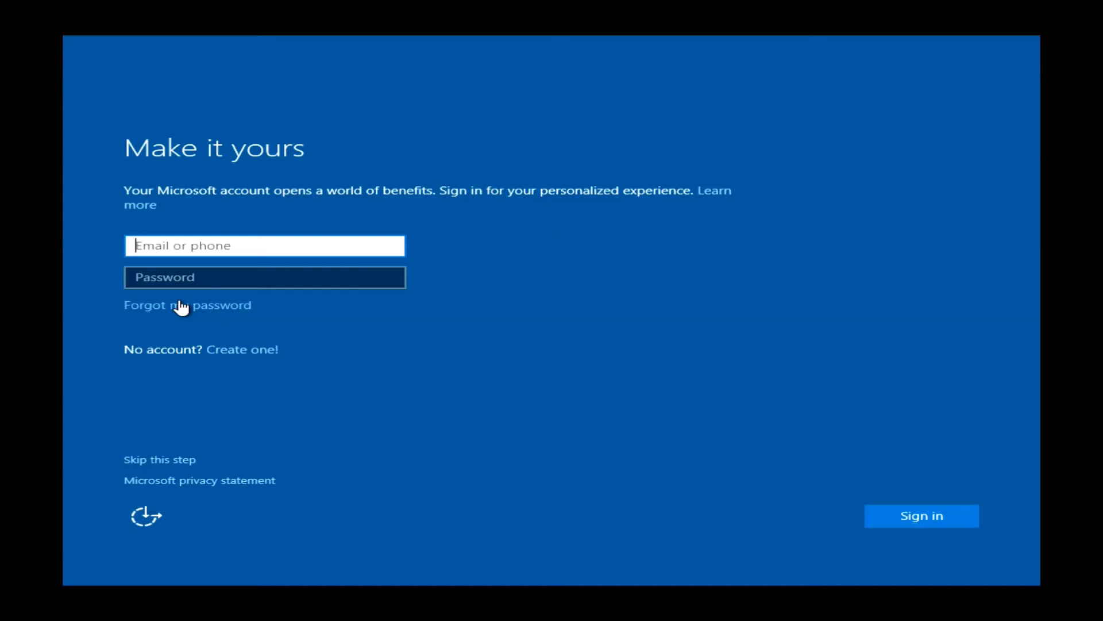
Skip the Microsoft account and create local user 'test' with an empty password.
left_click(162, 460)
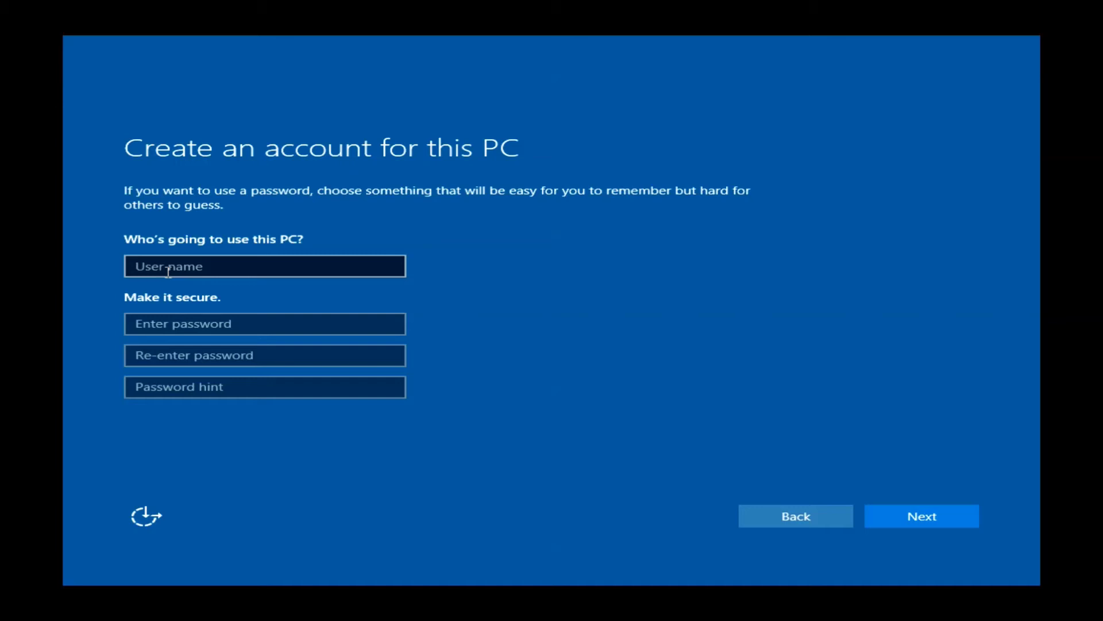
left_click(169, 272)
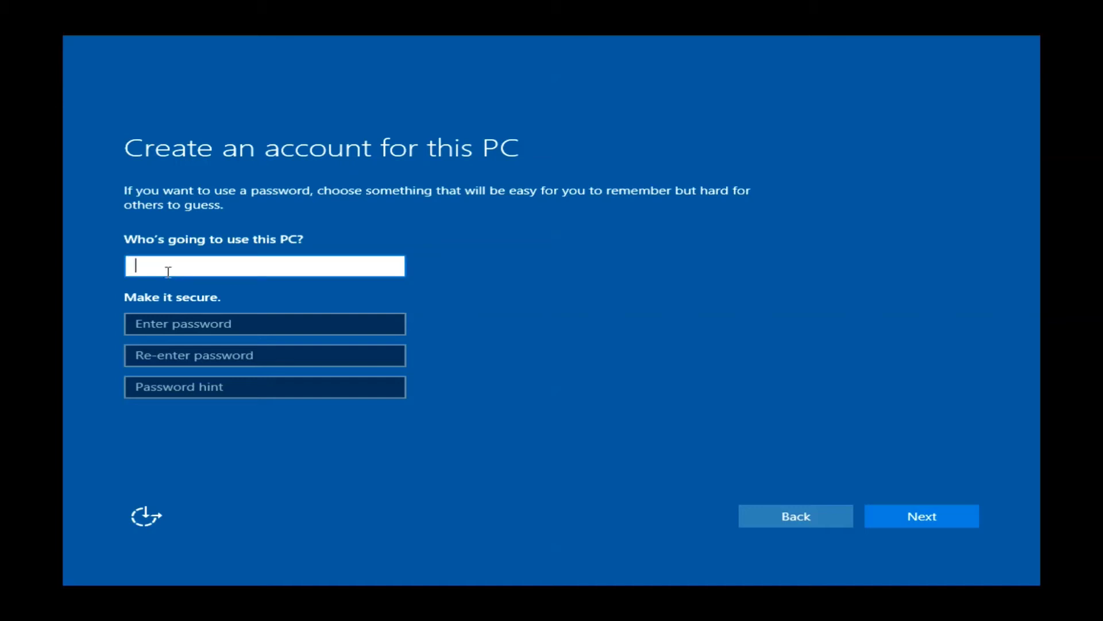
type("ttttttttttttttttttt")
left_click(248, 322)
type("ttttttttttttttttttttttttttttttttt")
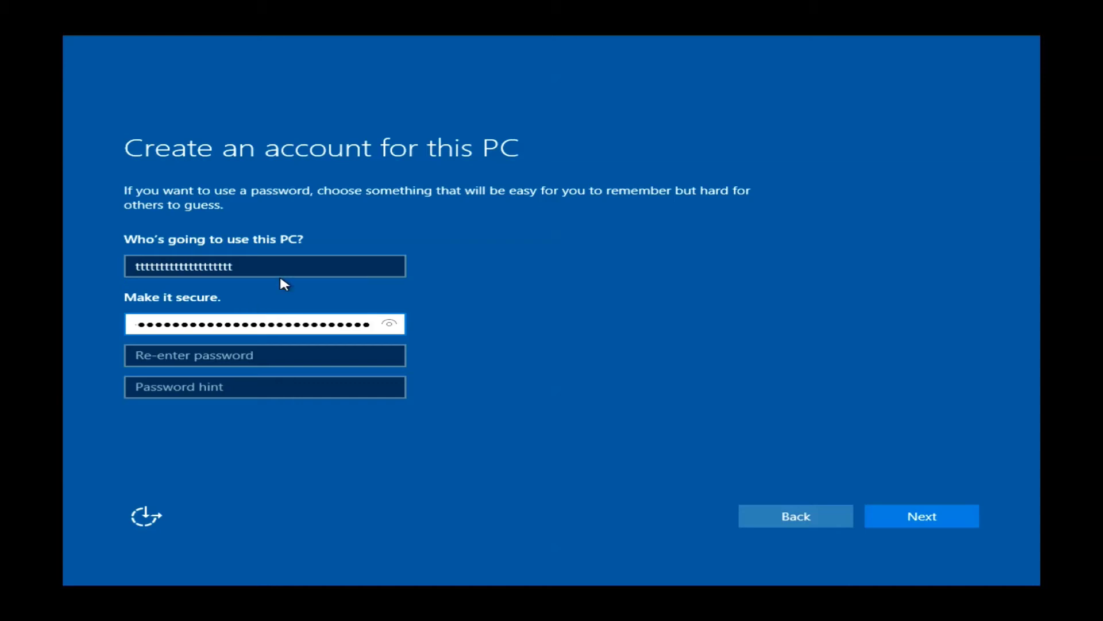
key("BackSpace")
key("BackSpace")
key("BackSpace")
key("BackSpace")
key("BackSpace")
key("BackSpace")
key("BackSpace")
key("BackSpace")
key("BackSpace")
key("BackSpace")
key("BackSpace")
key("BackSpace")
key("BackSpace")
key("BackSpace")
key("BackSpace")
key("BackSpace")
key("BackSpace")
key("BackSpace")
key("BackSpace")
key("BackSpace")
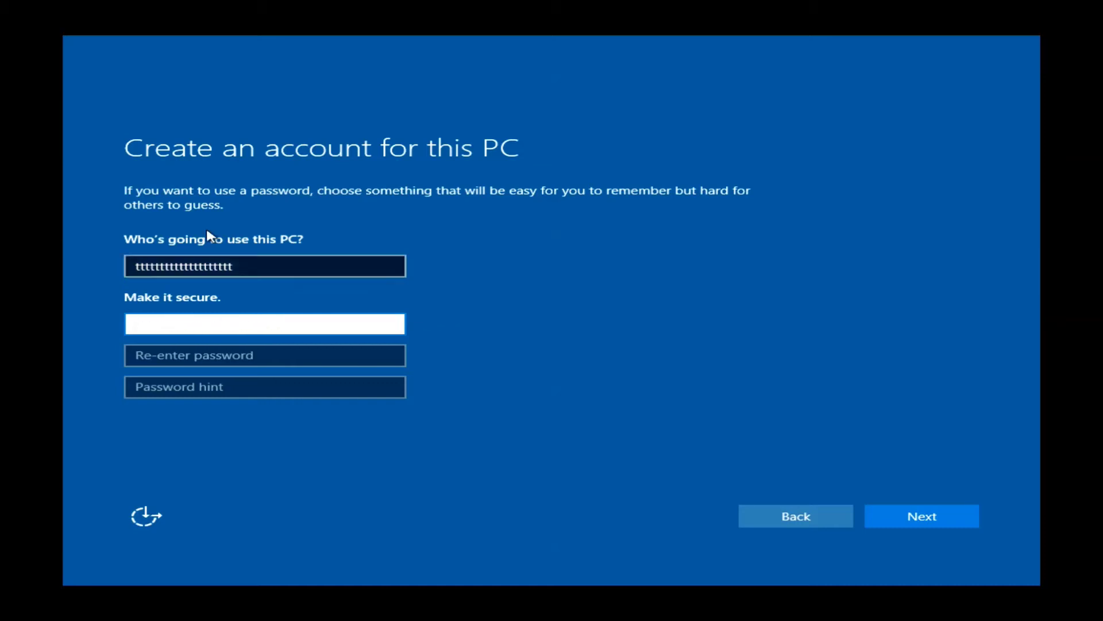
left_click(250, 257)
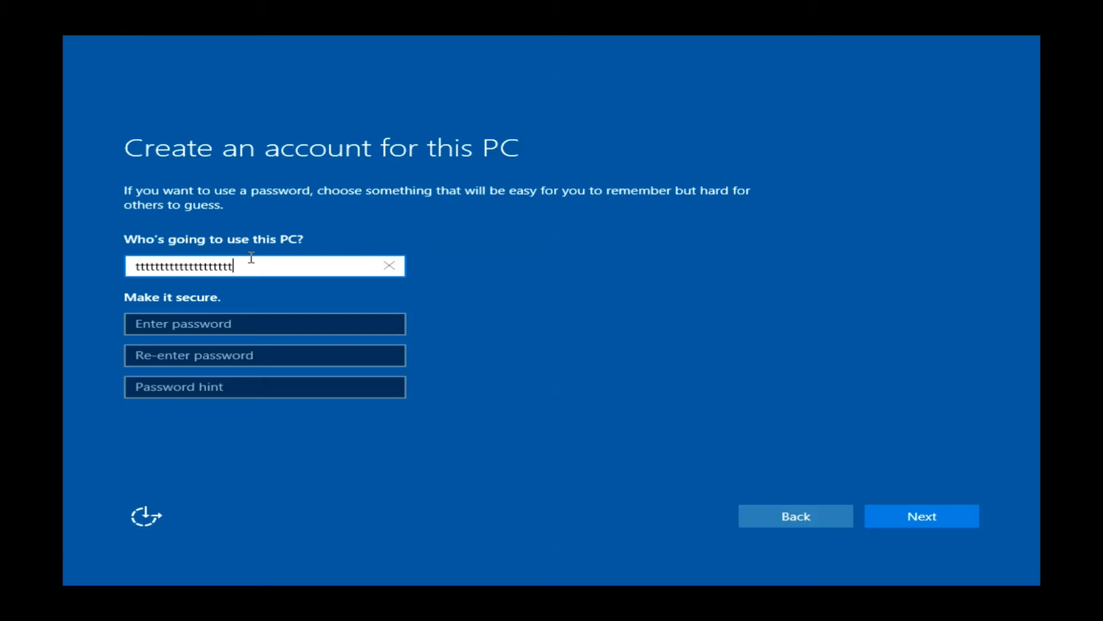
key("BackSpace")
key("BackSpace")
key("BackSpace")
key("BackSpace")
key("BackSpace")
key("BackSpace")
key("BackSpace")
key("BackSpace")
key("BackSpace")
key("BackSpace")
key("BackSpace")
key("BackSpace")
key("BackSpace")
key("BackSpace")
key("BackSpace")
key("BackSpace")
key("BackSpace")
key("BackSpace")
key("BackSpace")
key("BackSpace")
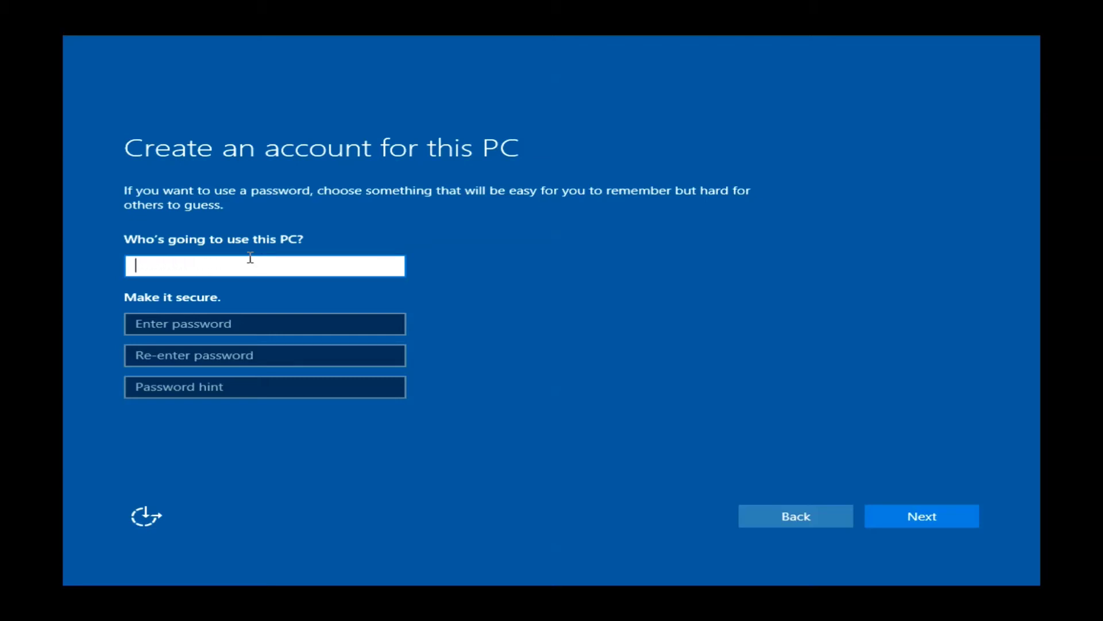
type("test")
key("Return")
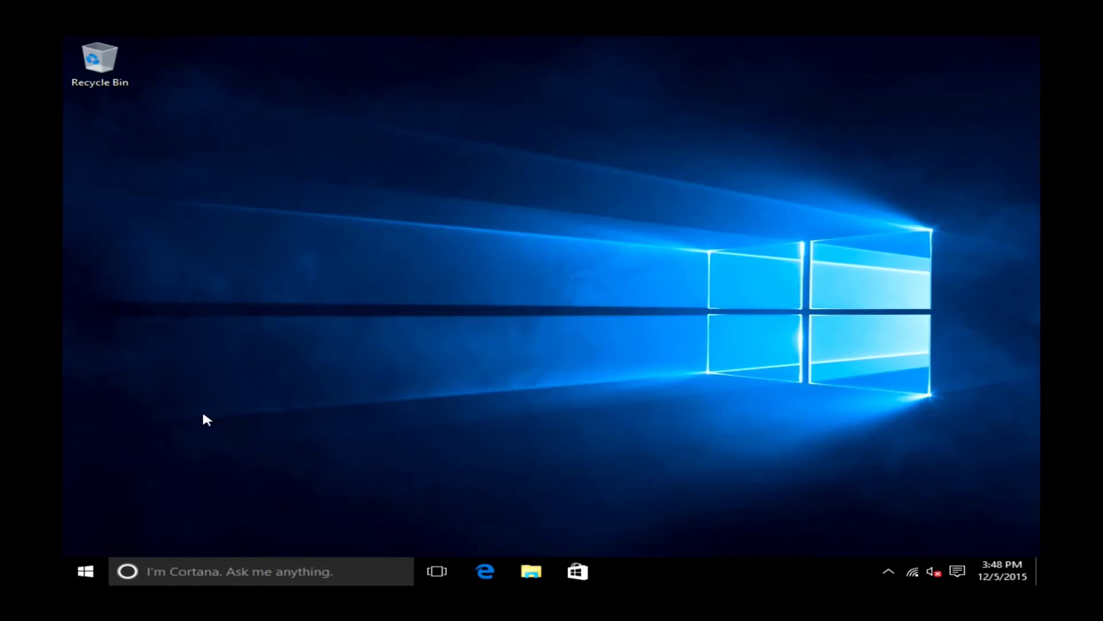
Open the Start menu on the new desktop, signed in as the local 'test' account.
left_click(81, 578)
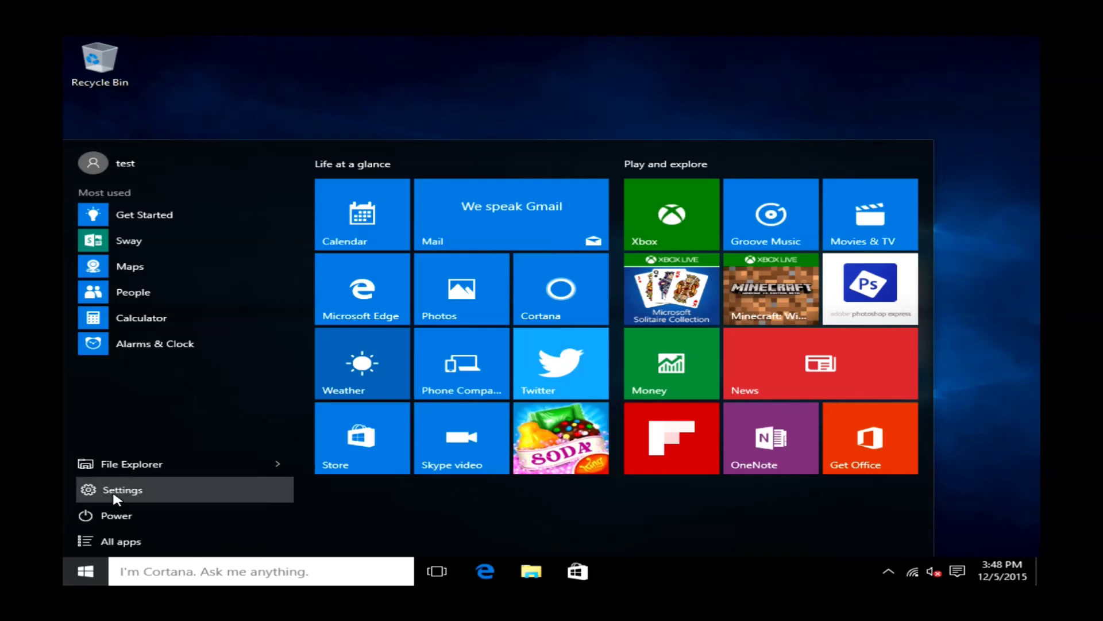
Review the About page (Windows 10 Home, version 1511, build 10586.0) and open System info to confirm activation.
left_click(114, 493)
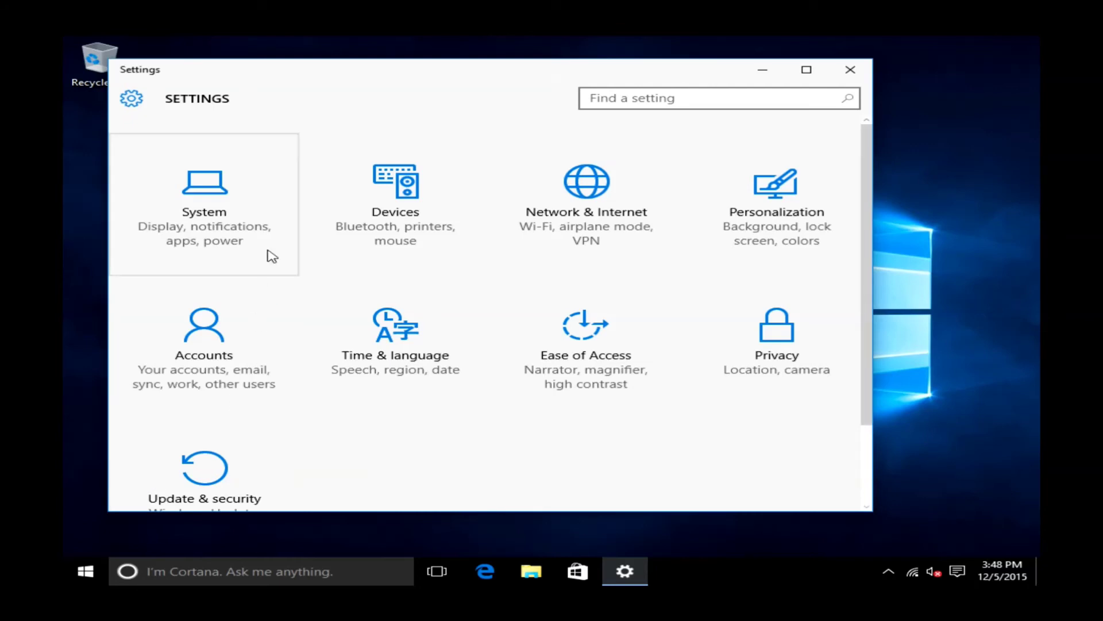
left_click(253, 227)
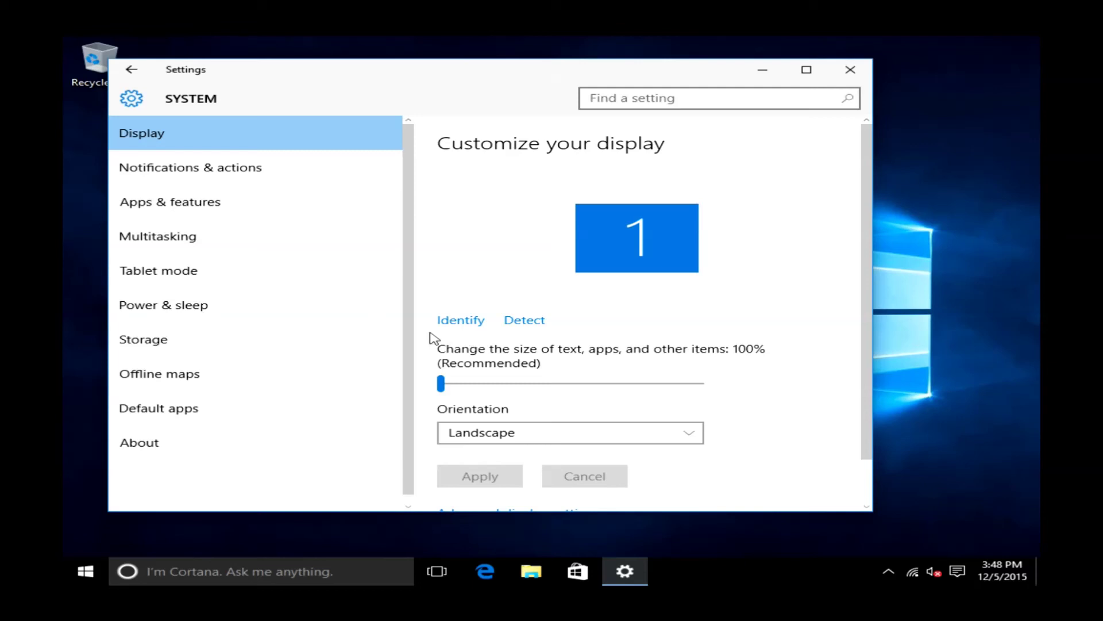
left_click(149, 448)
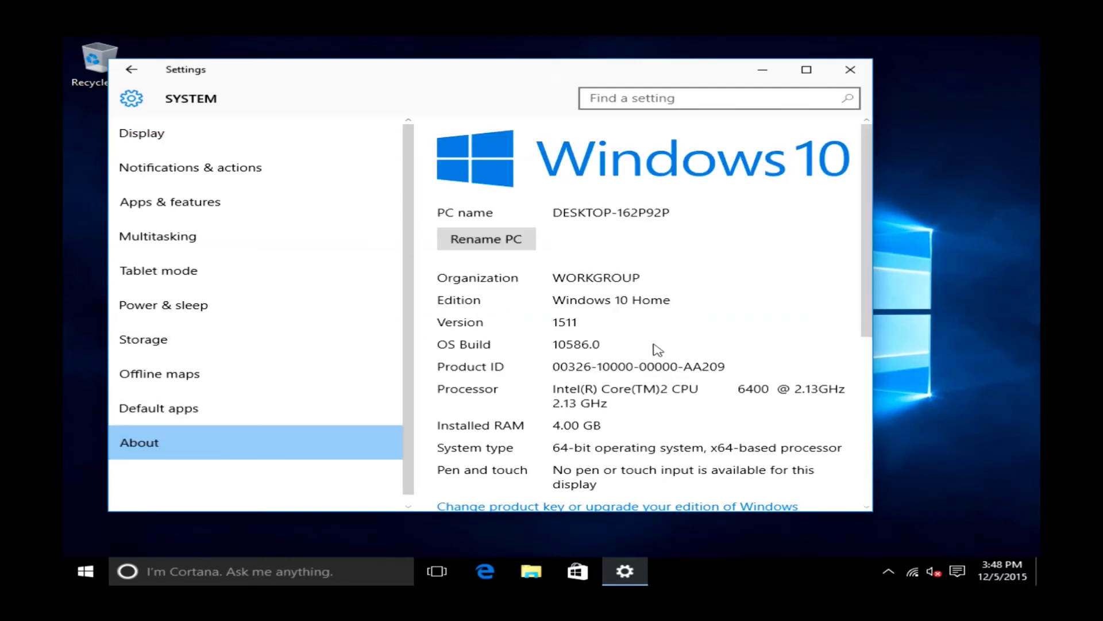
scroll(792, 349, "down", 2)
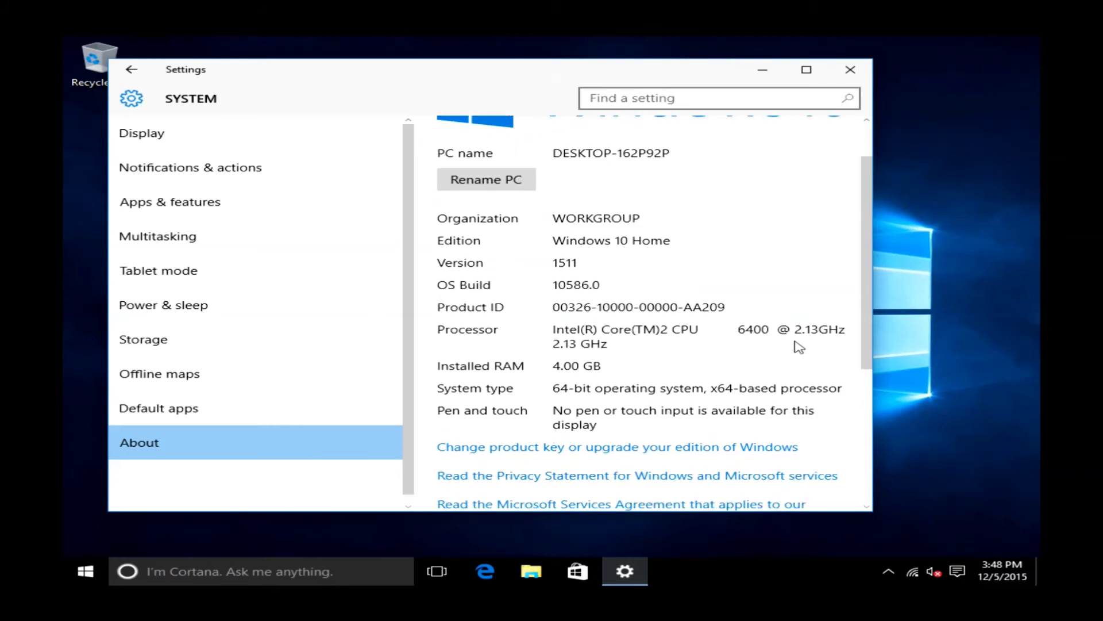
scroll(796, 350, "down", 3)
scroll(800, 348, "down", 3)
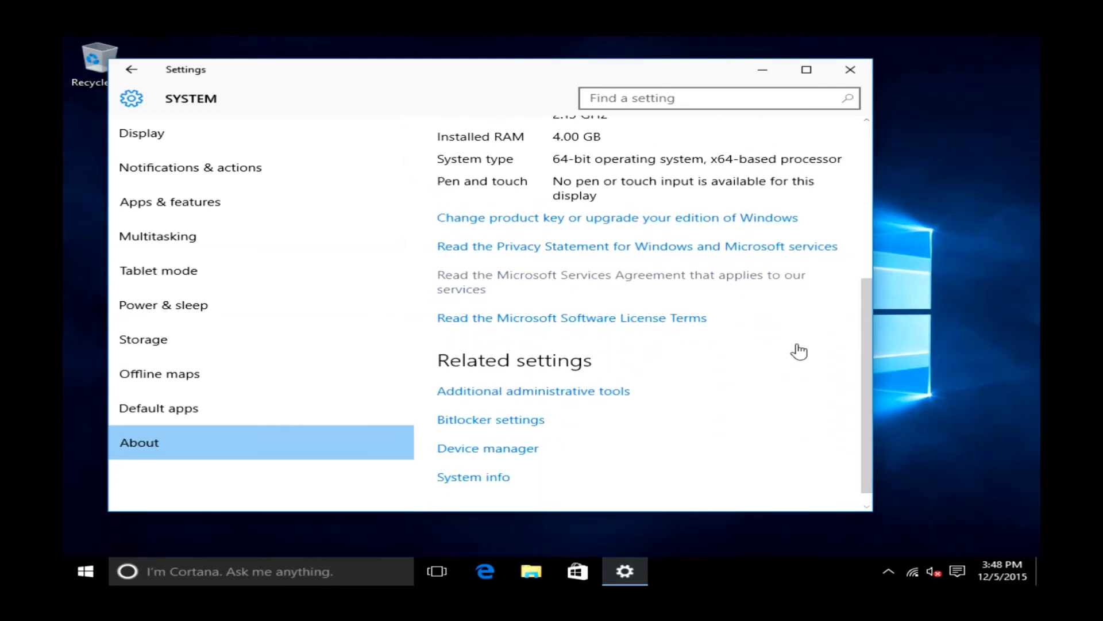
scroll(801, 349, "up", 5)
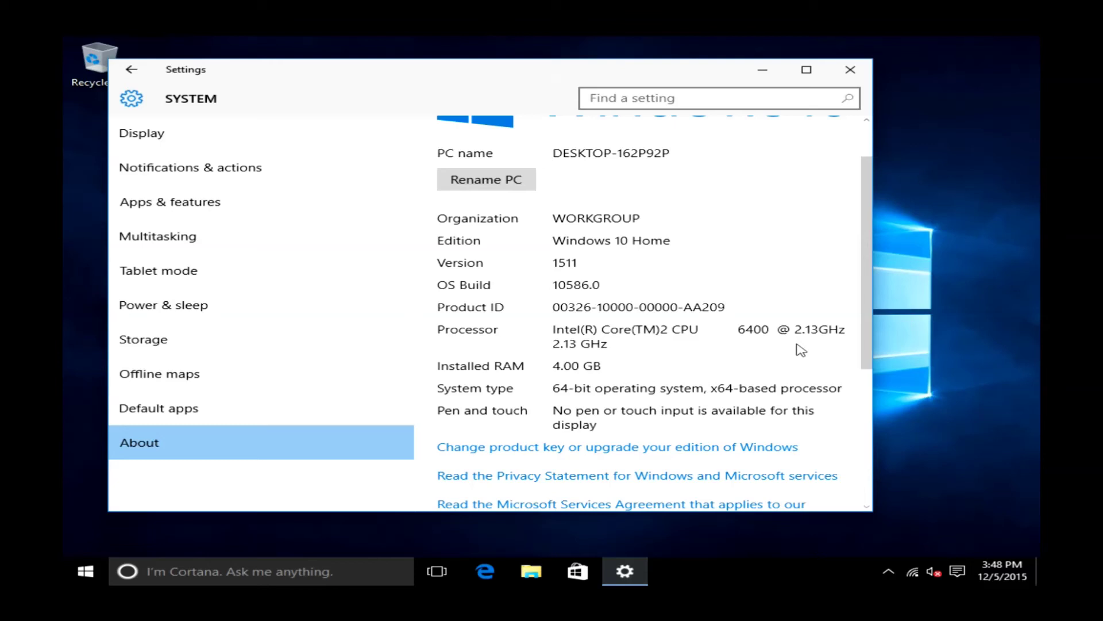
scroll(801, 349, "up", 1)
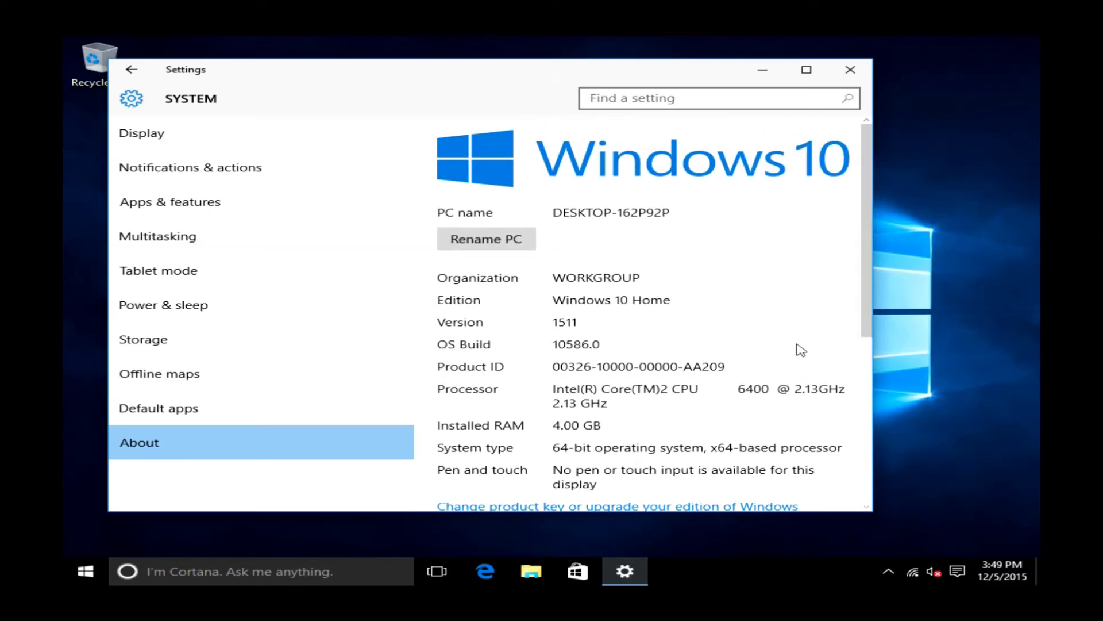
scroll(800, 349, "down", 5)
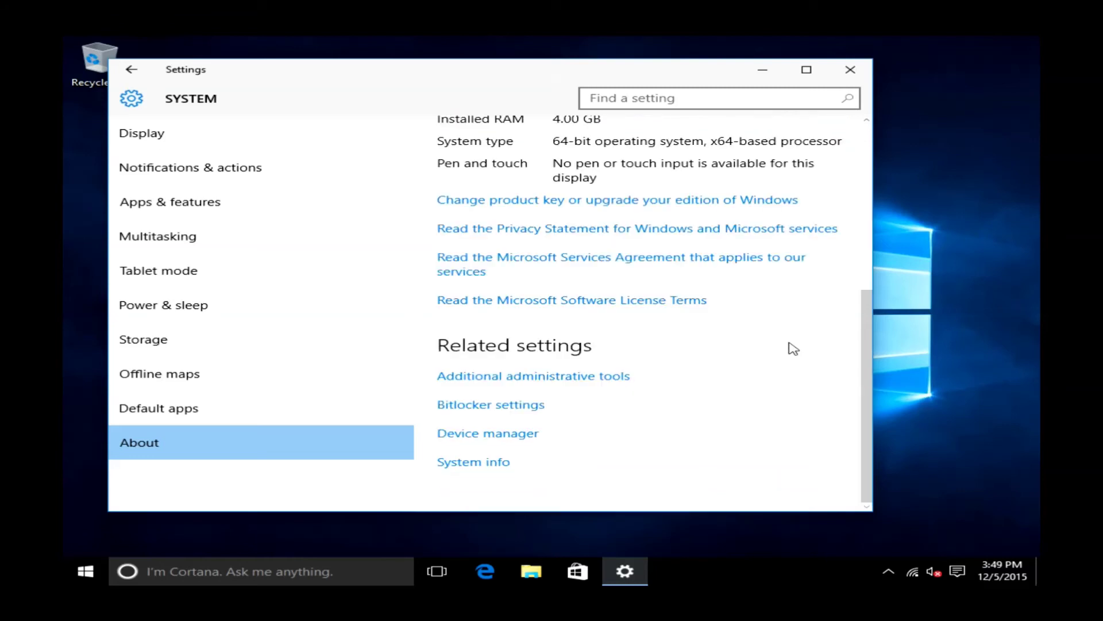
left_click(463, 463)
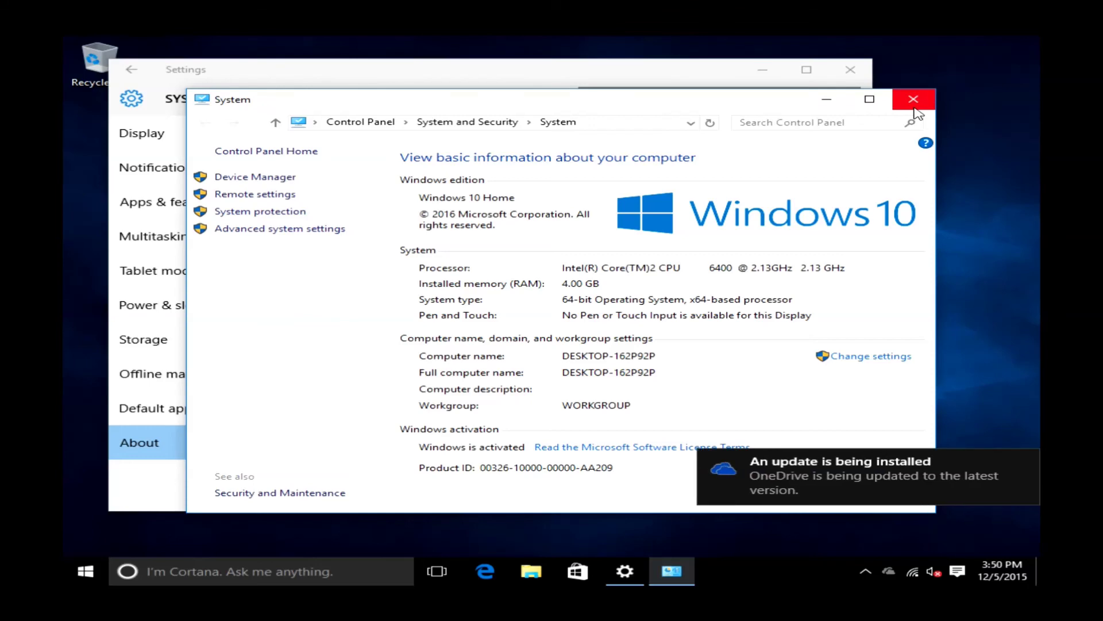
left_click(916, 109)
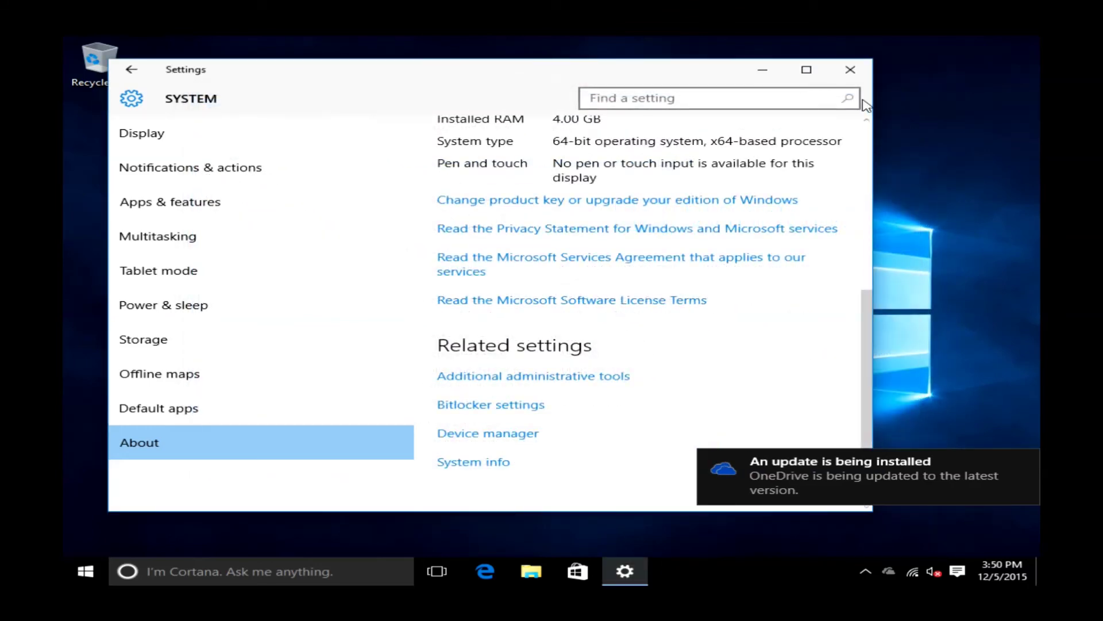
Close Settings and reopen it from the Start menu to the main category overview.
left_click(848, 78)
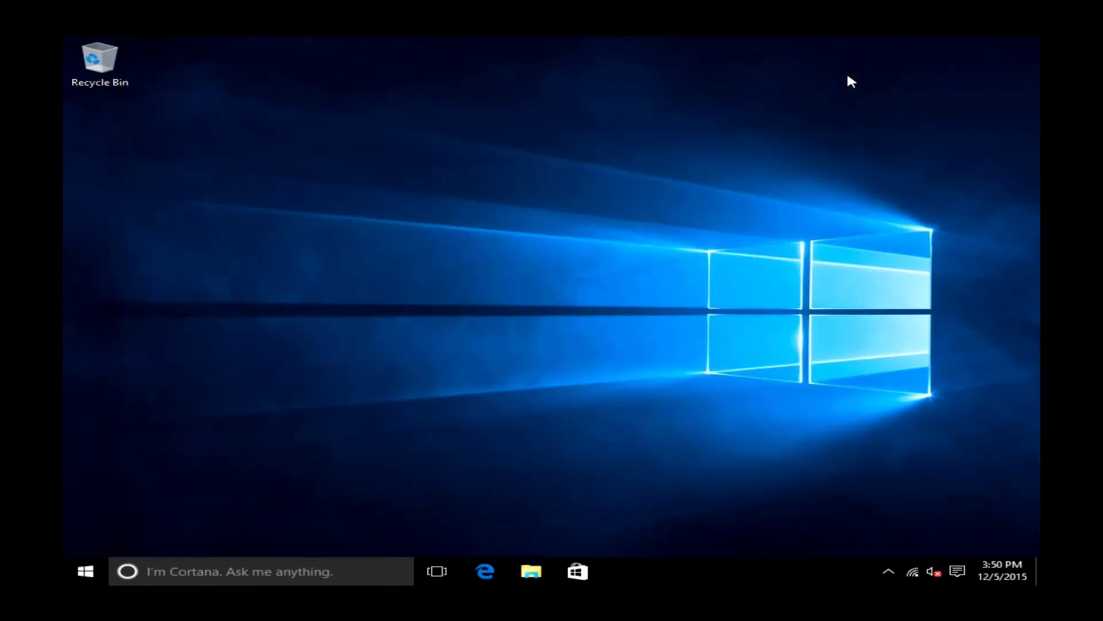
left_click(85, 571)
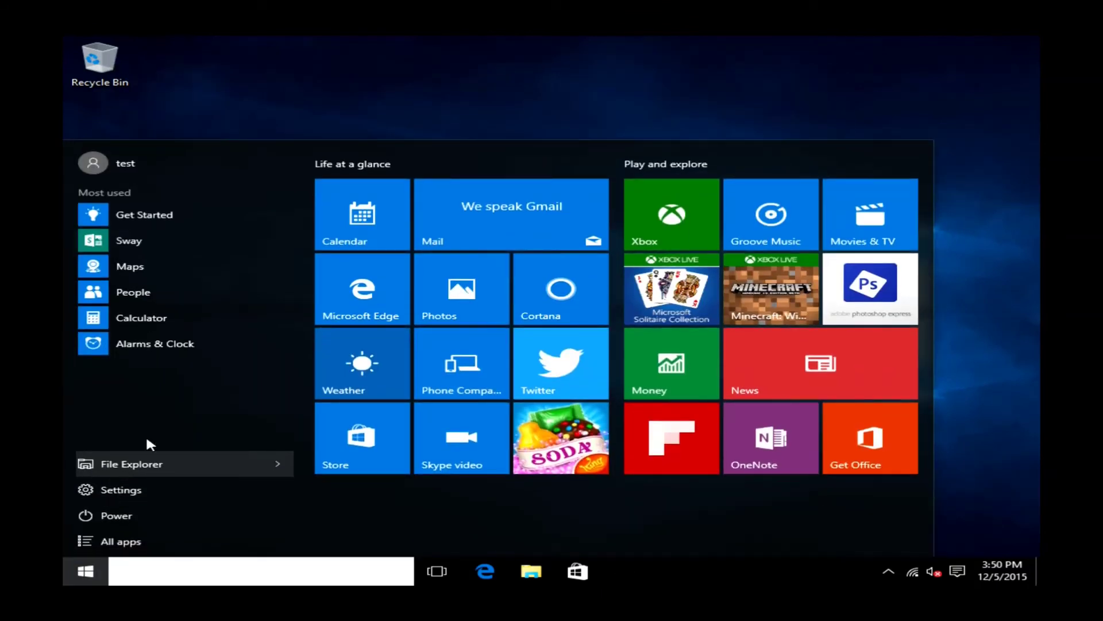
left_click(133, 487)
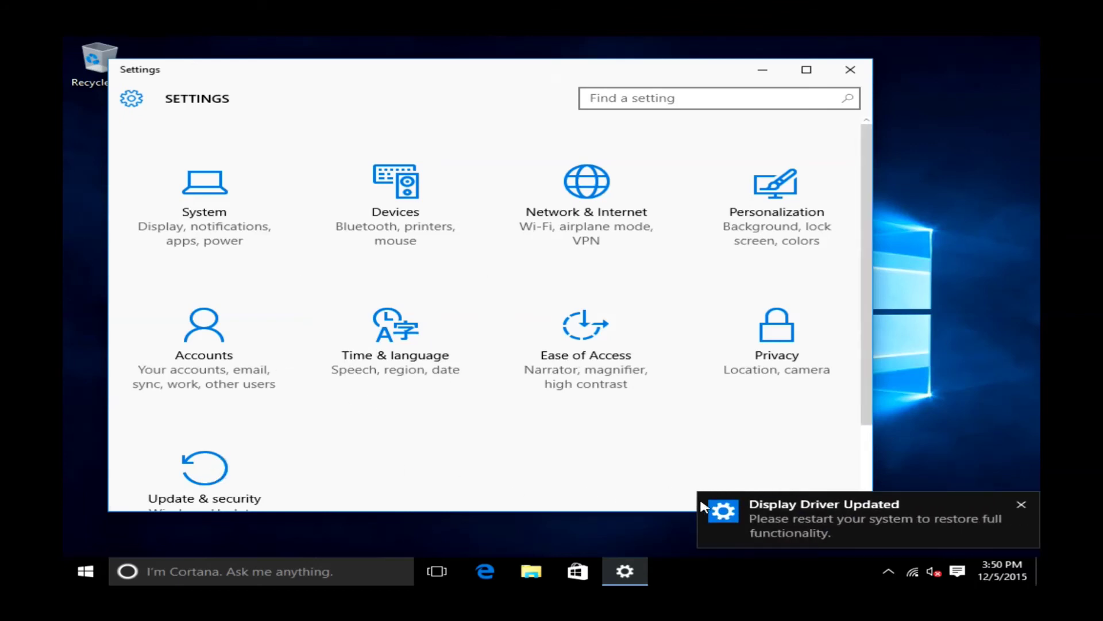
Check for updates under Update & security, getting KB3116908 and the NVIDIA driver with a 3:30 AM restart scheduled.
left_click(208, 485)
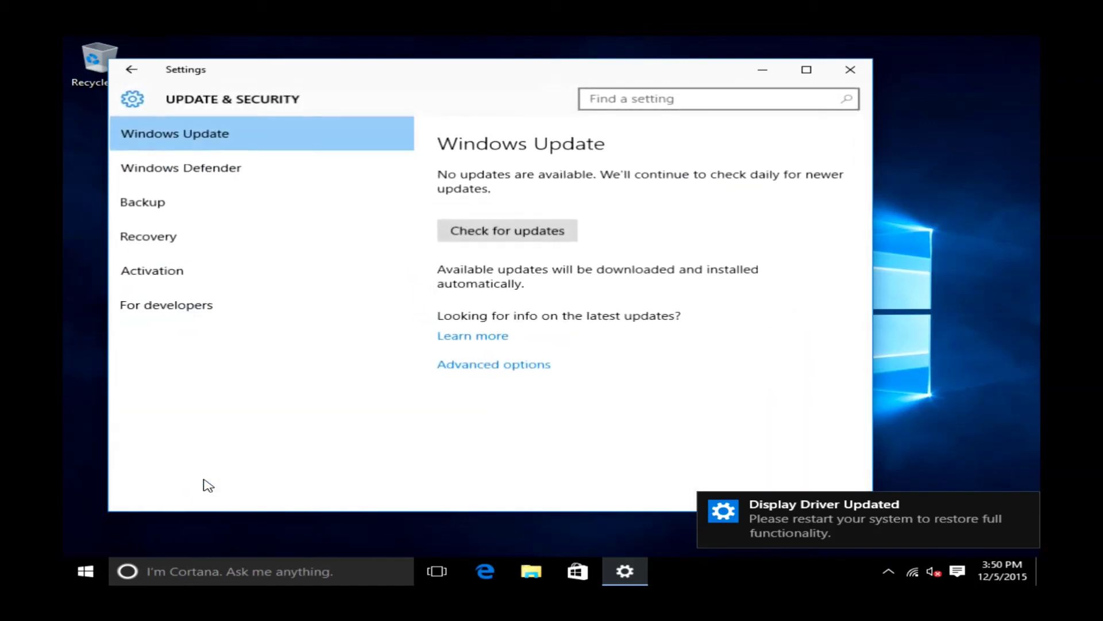
left_click(546, 235)
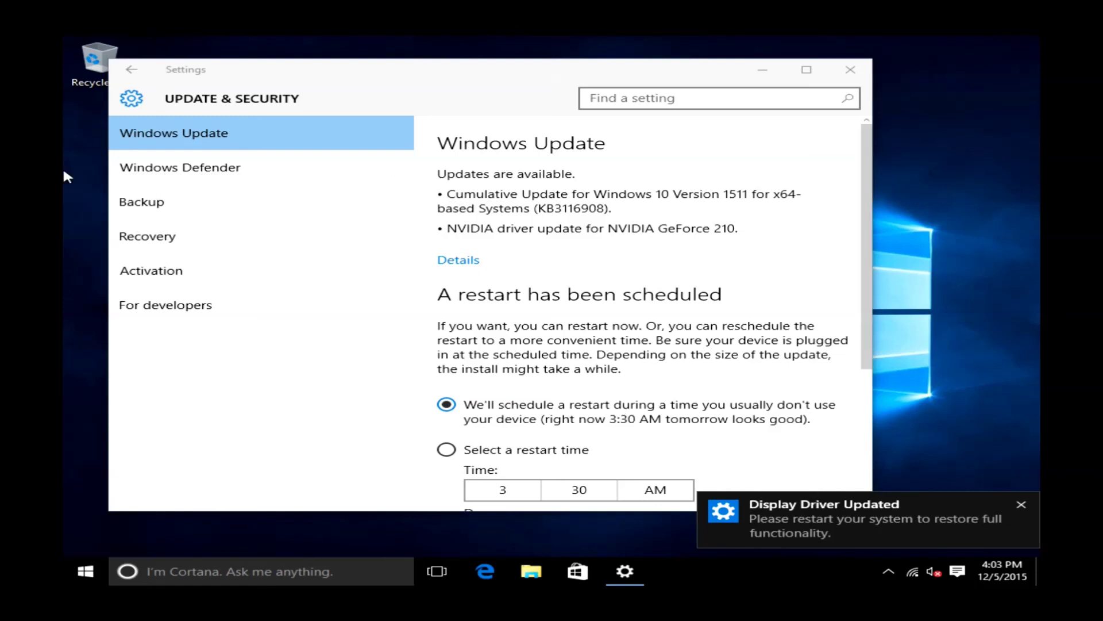
Bring up the Power restart choices from the Start menu, then dismiss them without restarting.
left_click(80, 572)
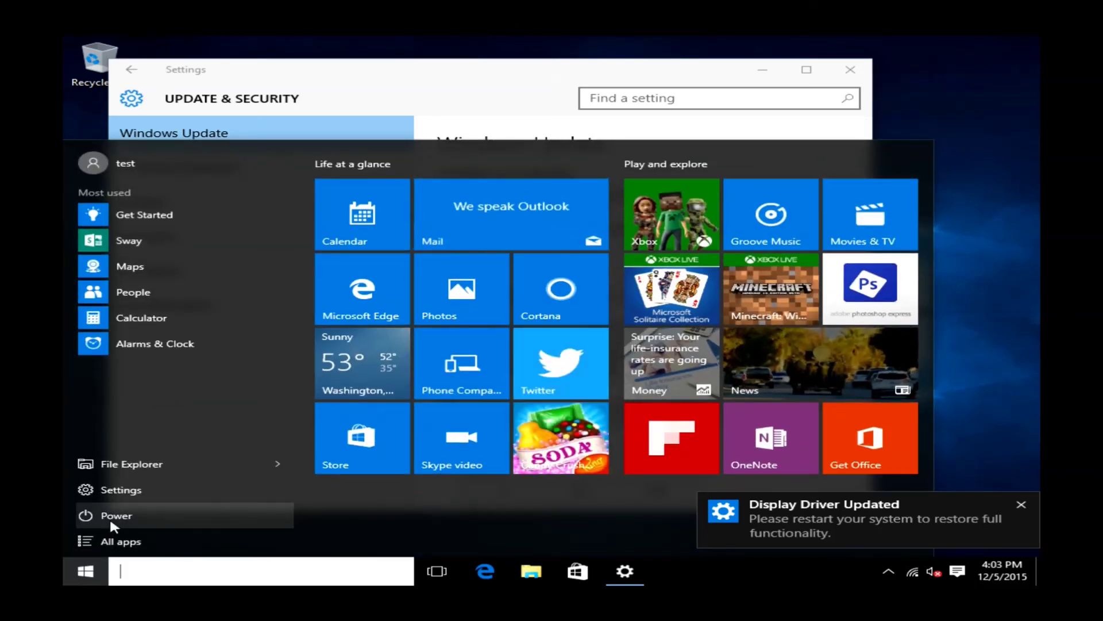
left_click(109, 518)
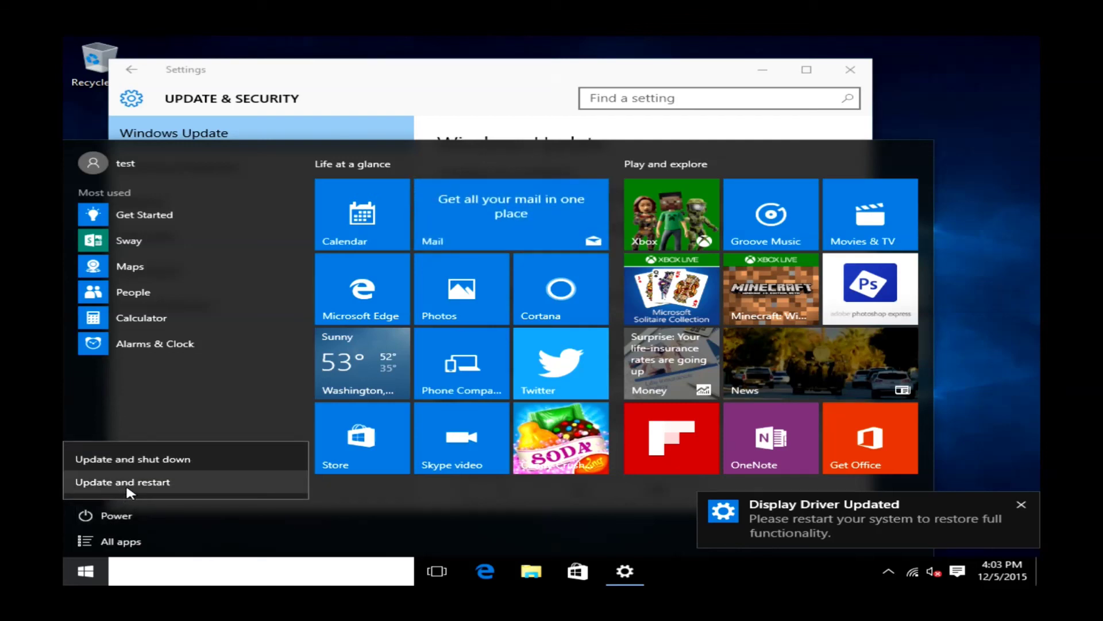
key("Escape")
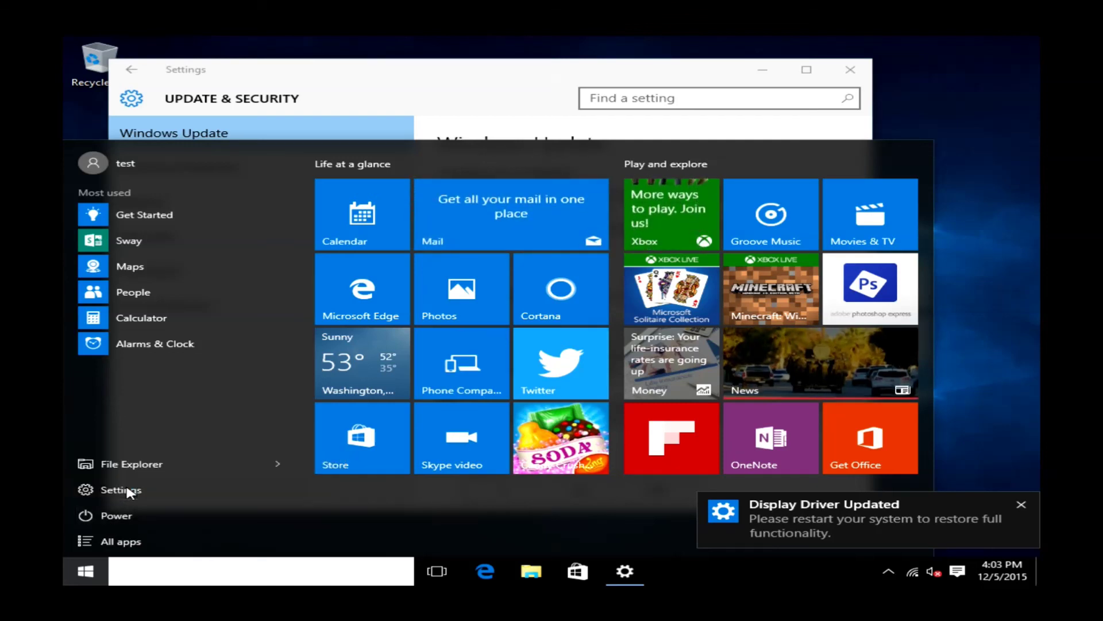